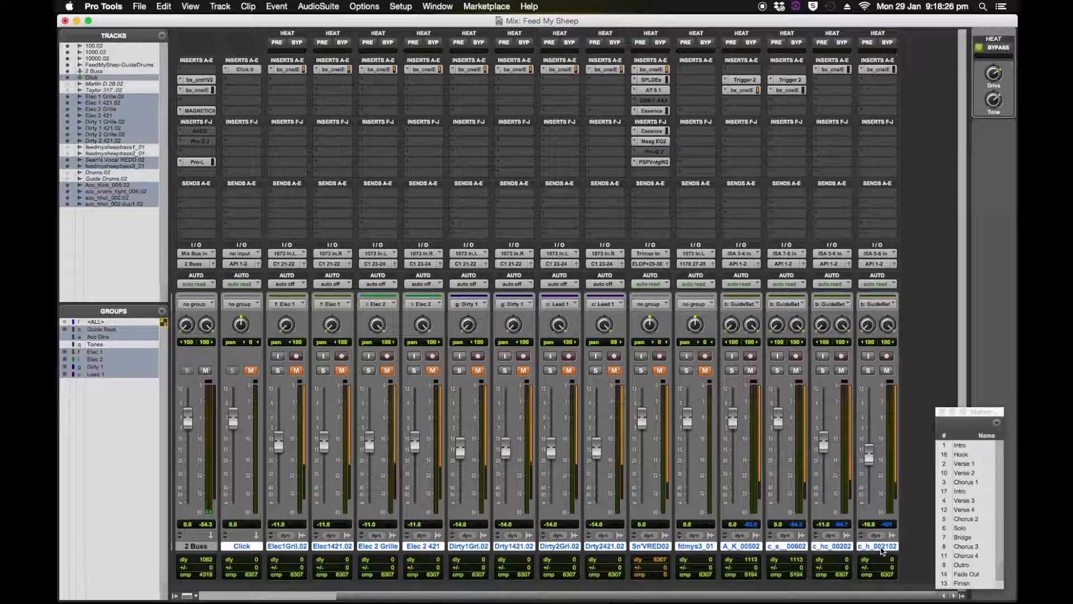
Route the outputs of all selected tracks to the 2 Buss stereo bus.
{"action": "left_click", "coordinate": [745, 266]}
{"action": "mouse_move", "coordinate": [752, 274]}
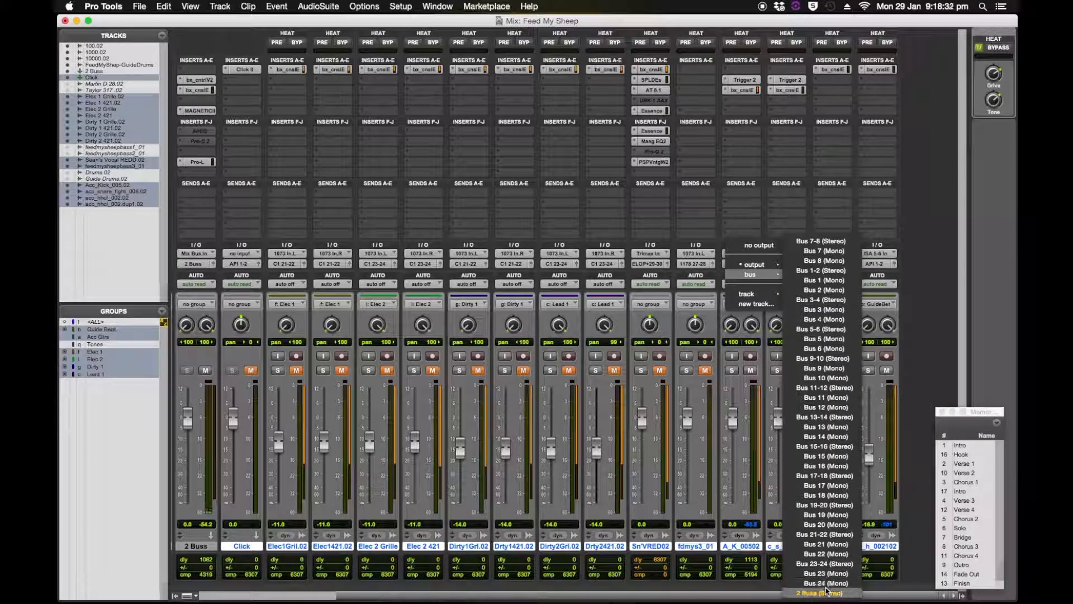
{"action": "left_click", "coordinate": [826, 591], "text": "alt"}
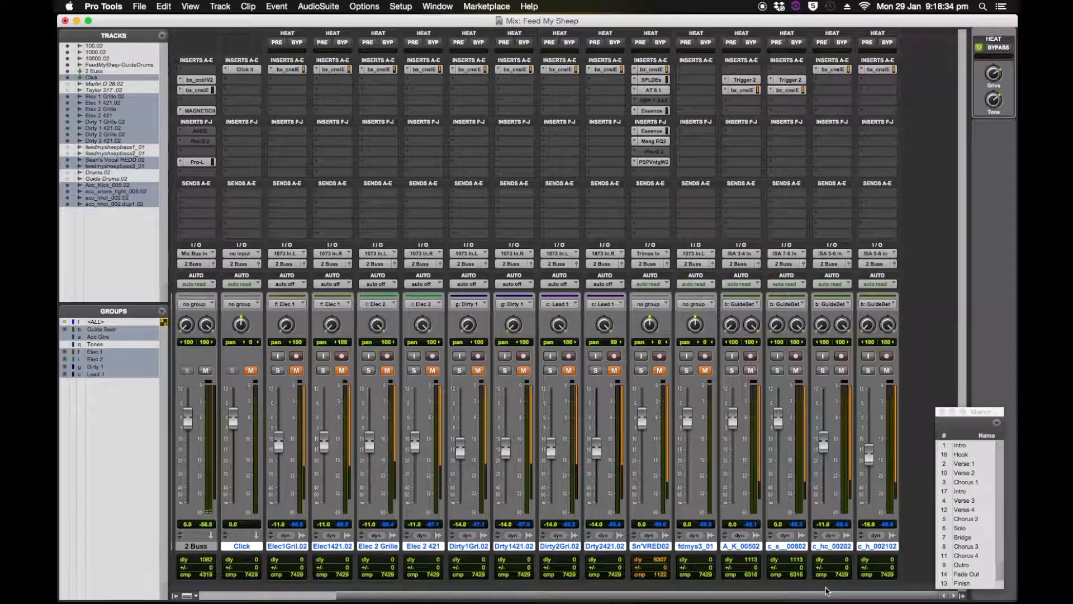
Set the 2 Buss track's input to the 2 Buss stereo bus and mute the track.
{"action": "left_click_drag", "start_coordinate": [834, 596], "coordinate": [599, 599]}
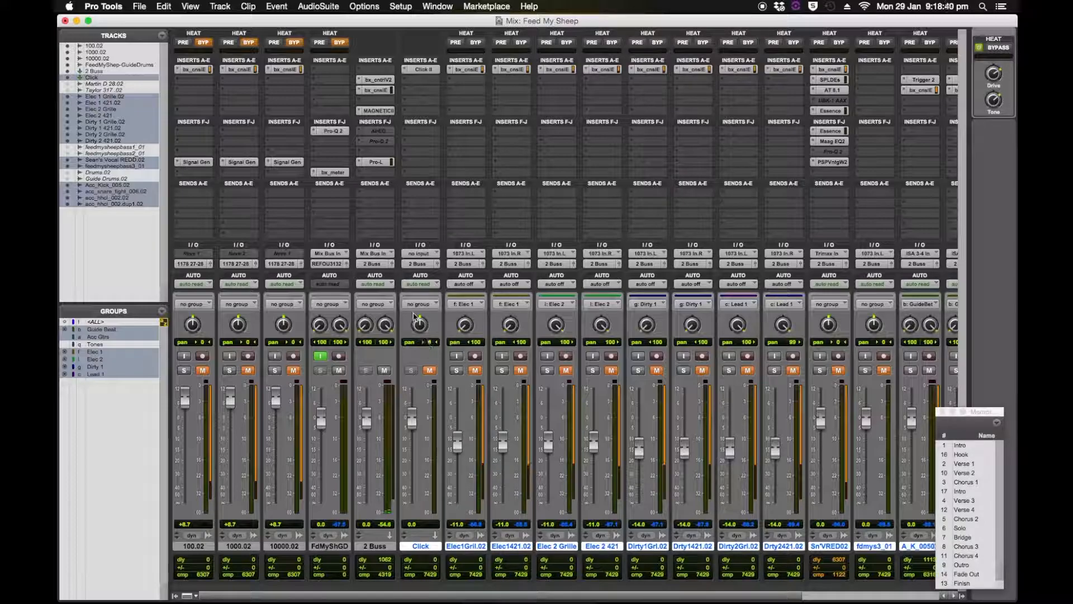
{"action": "left_click", "coordinate": [383, 254]}
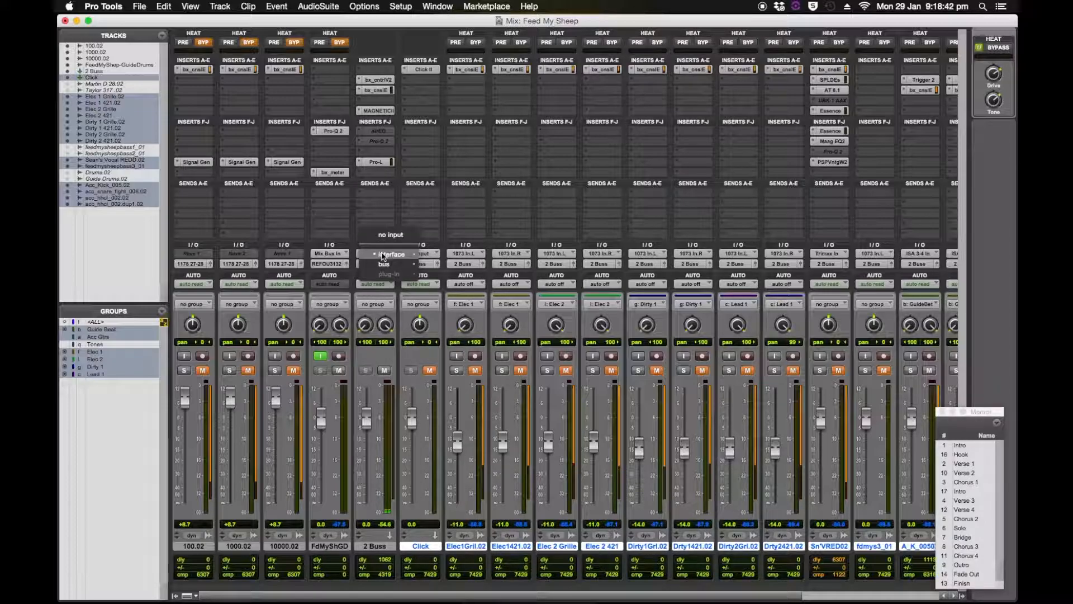
{"action": "mouse_move", "coordinate": [384, 267]}
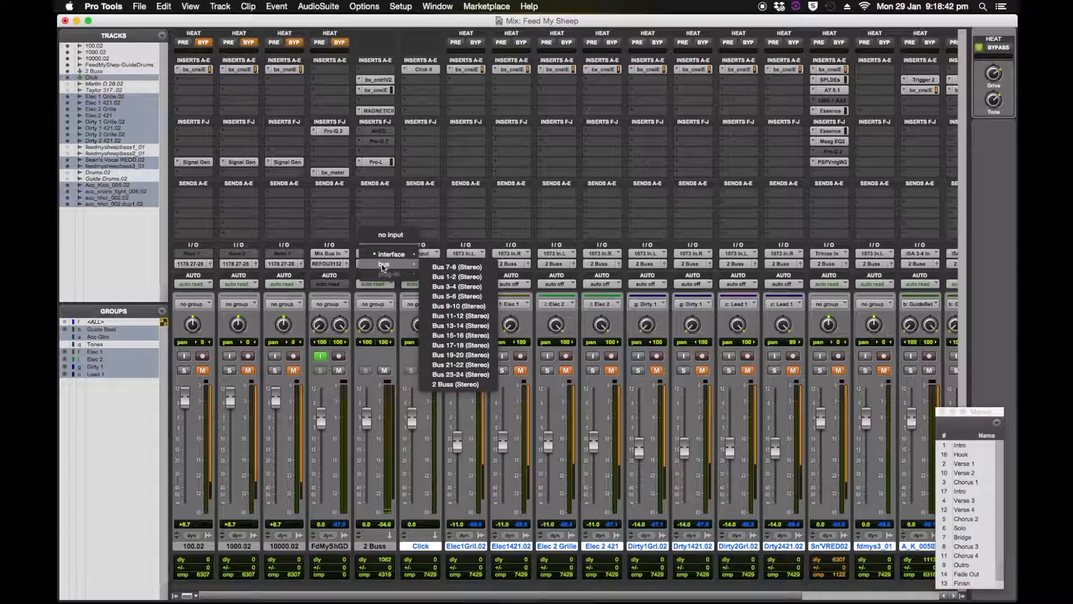
{"action": "left_click", "coordinate": [454, 385]}
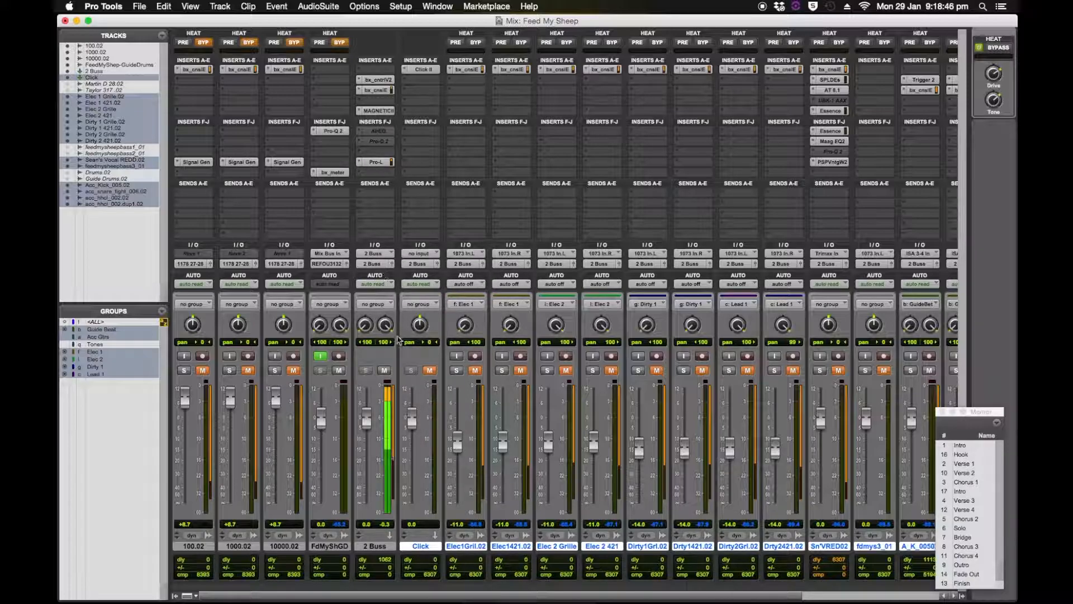
{"action": "left_click", "coordinate": [385, 371]}
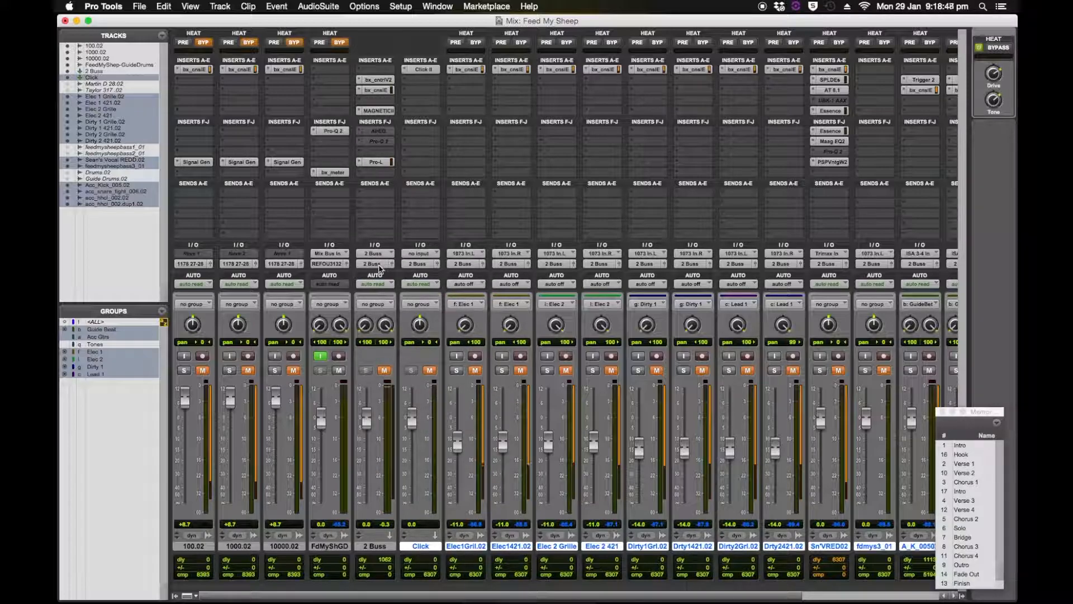
Route the 2 Buss track's output to Bus 23-24 and set that bus as the FdMyShGD track's input.
{"action": "left_click", "coordinate": [376, 263]}
{"action": "mouse_move", "coordinate": [380, 267]}
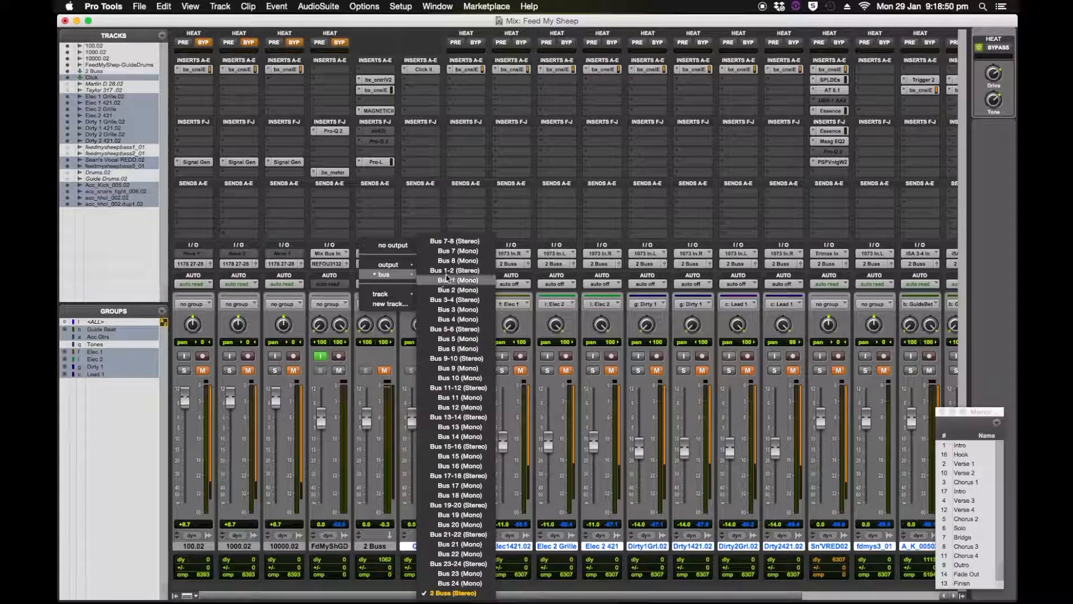
{"action": "left_click", "coordinate": [462, 563]}
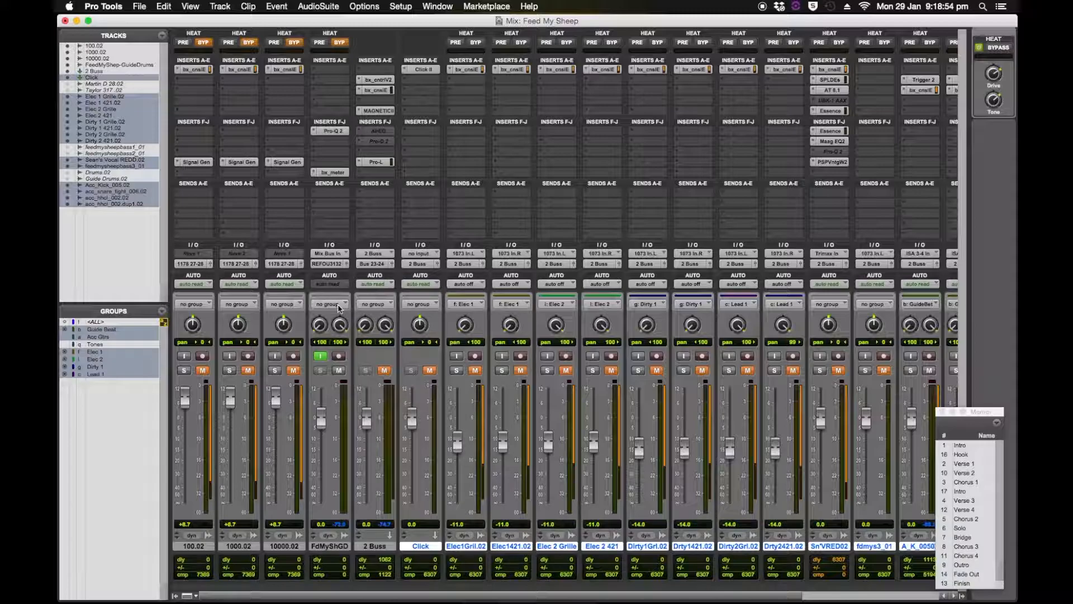
{"action": "left_click", "coordinate": [338, 255]}
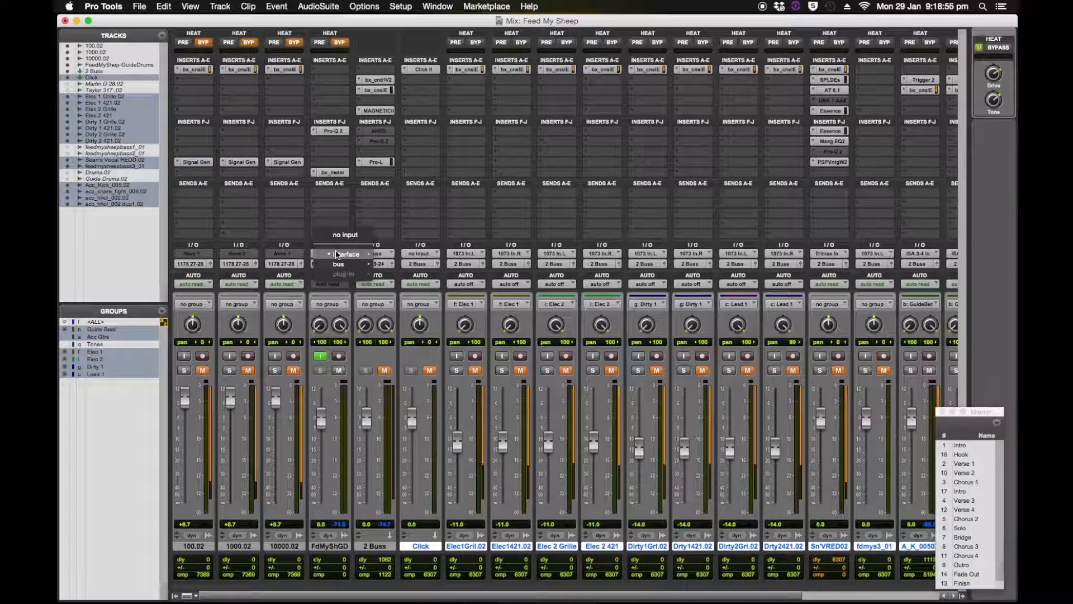
{"action": "mouse_move", "coordinate": [338, 266]}
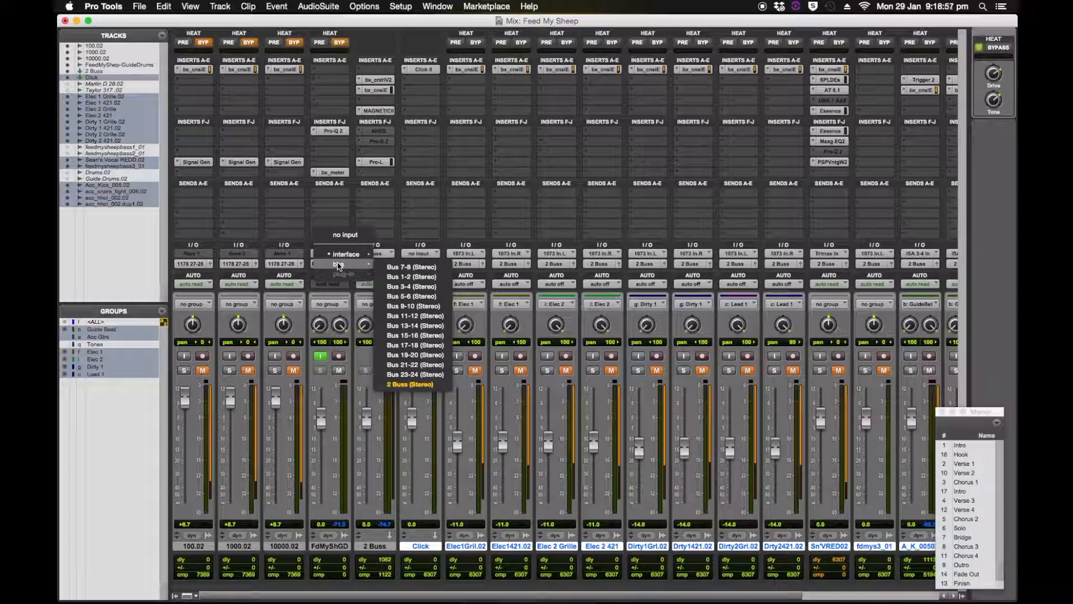
{"action": "left_click", "coordinate": [411, 374]}
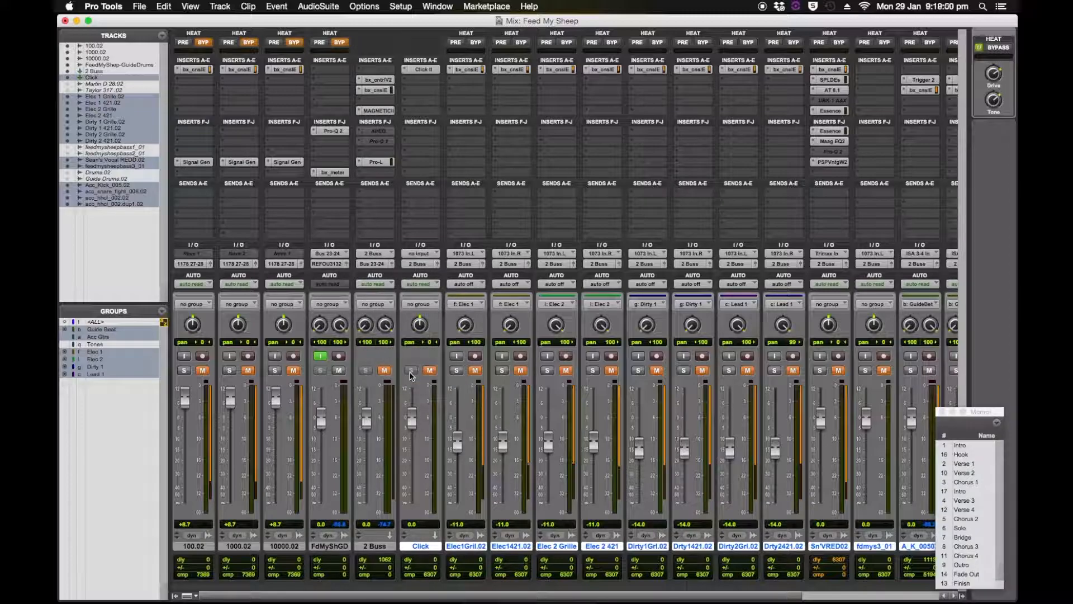
Check the output path choices of the FdMyShGD track without changing its routing.
{"action": "left_click", "coordinate": [333, 264]}
{"action": "mouse_move", "coordinate": [336, 265]}
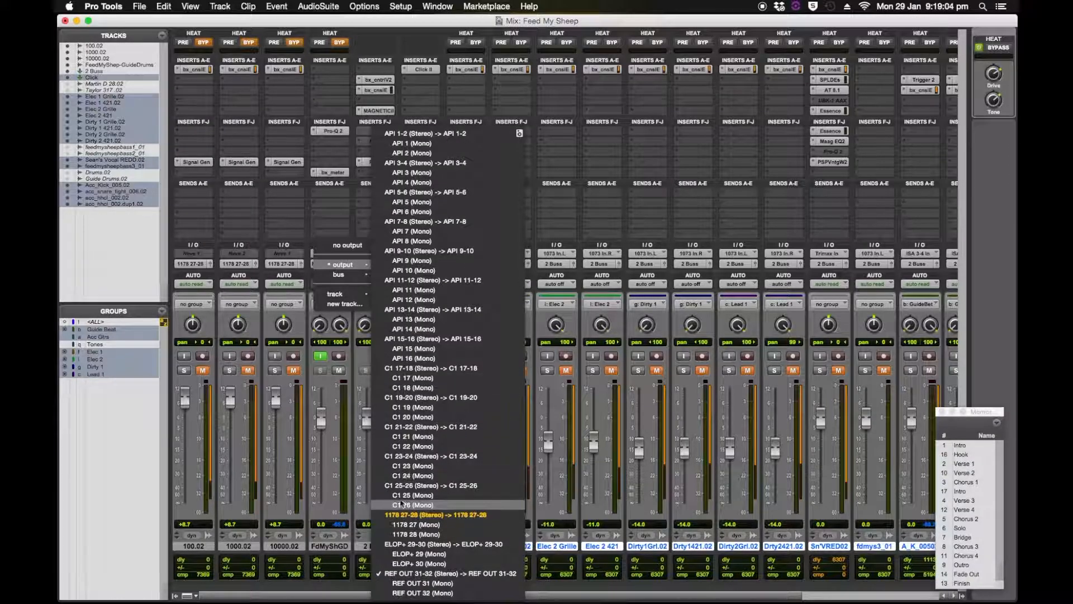
{"action": "left_click", "coordinate": [281, 272]}
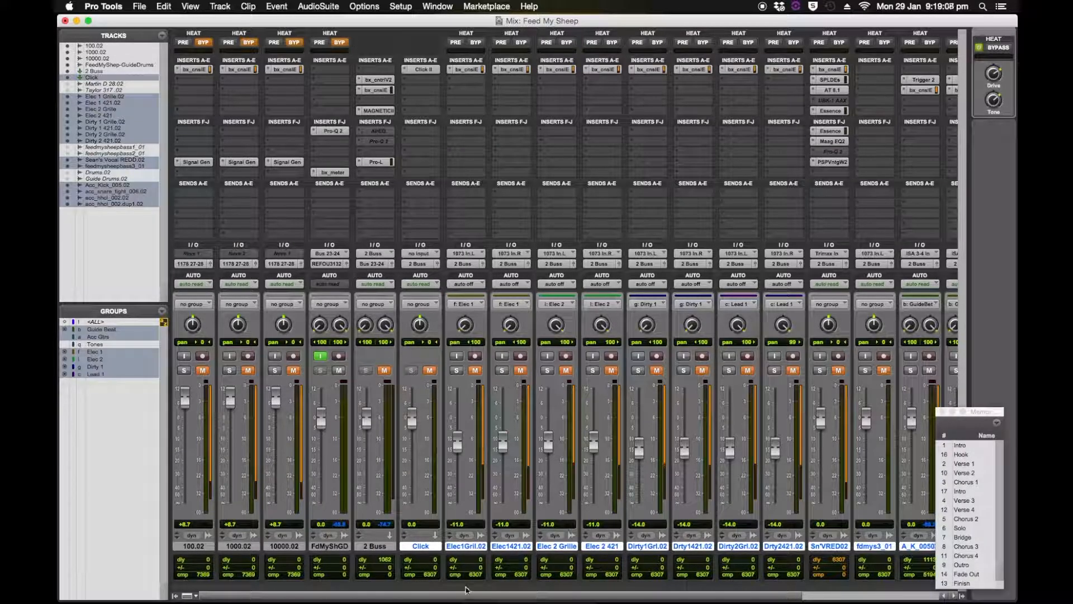
Unmute the Click, electric and dirty guitar, vocal and bass tracks in the mixer.
{"action": "scroll", "coordinate": [461, 595], "scroll_direction": "right", "scroll_amount": 4}
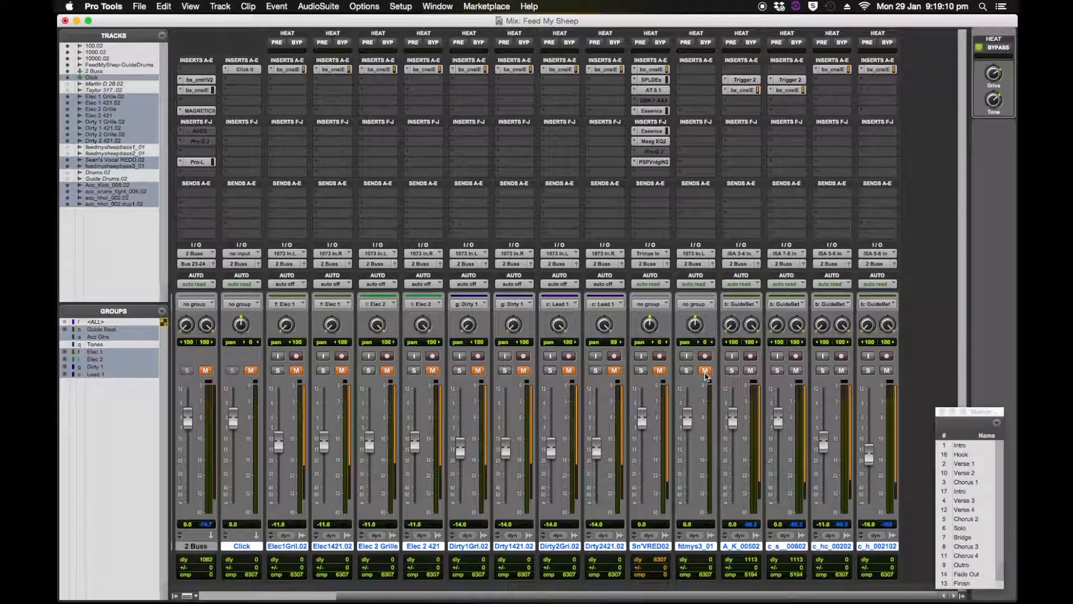
{"action": "left_click", "coordinate": [659, 370]}
{"action": "left_click", "coordinate": [613, 370]}
{"action": "left_click", "coordinate": [569, 370]}
{"action": "left_click", "coordinate": [523, 370]}
{"action": "left_click", "coordinate": [478, 370]}
{"action": "left_click", "coordinate": [432, 370]}
{"action": "left_click", "coordinate": [387, 370]}
{"action": "left_click", "coordinate": [341, 370]}
{"action": "left_click", "coordinate": [296, 370]}
{"action": "left_click", "coordinate": [250, 370]}
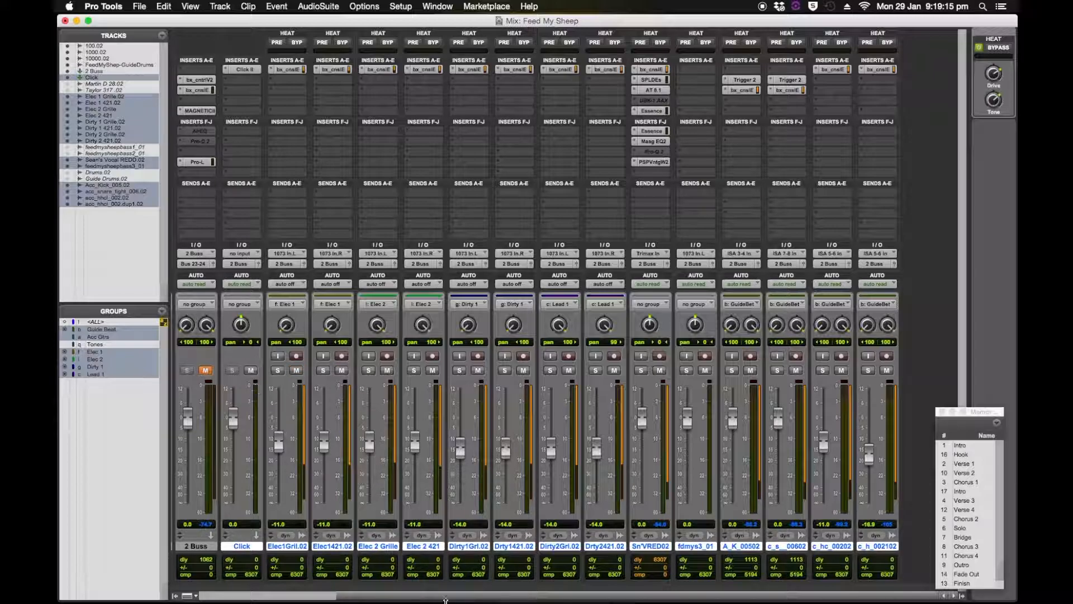
Unmute the 2 Buss track and inspect its Pro-L limiter.
{"action": "left_click_drag", "start_coordinate": [457, 597], "coordinate": [294, 593]}
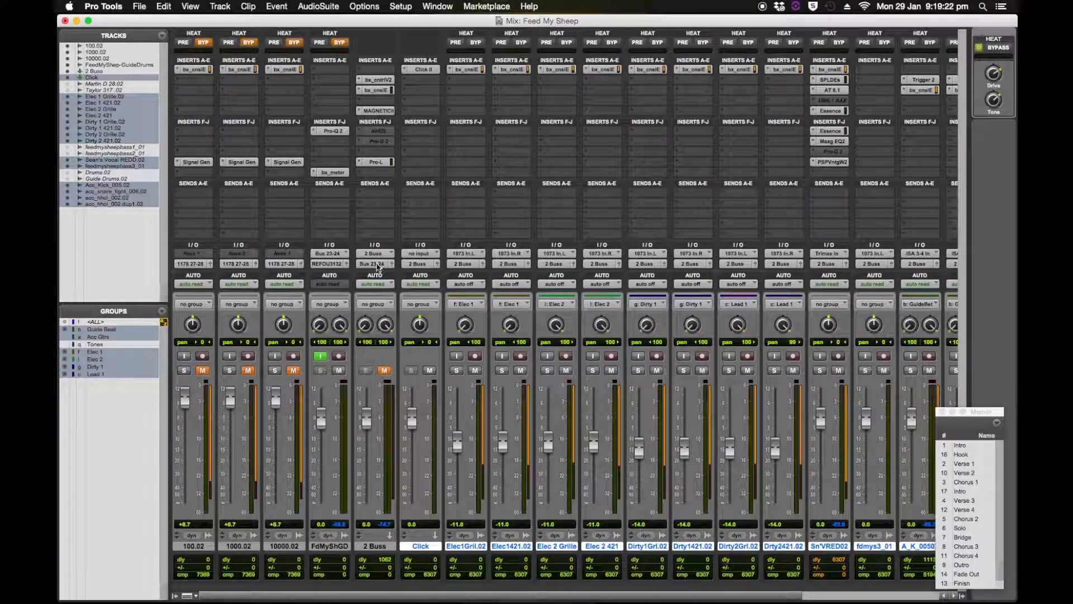
{"action": "left_click", "coordinate": [385, 370]}
{"action": "left_click", "coordinate": [382, 162]}
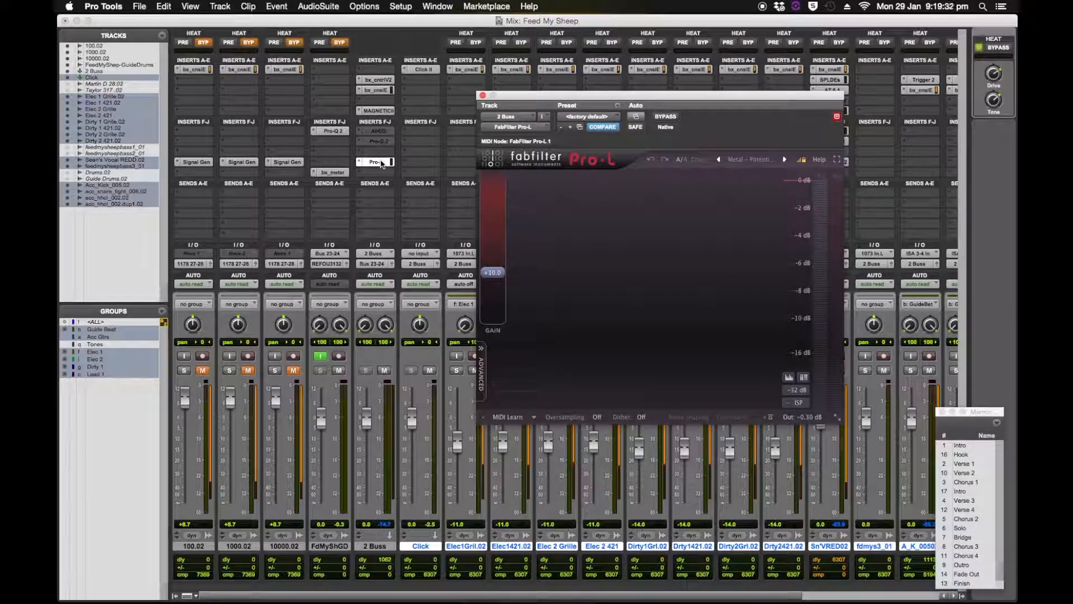
{"action": "left_click", "coordinate": [382, 162]}
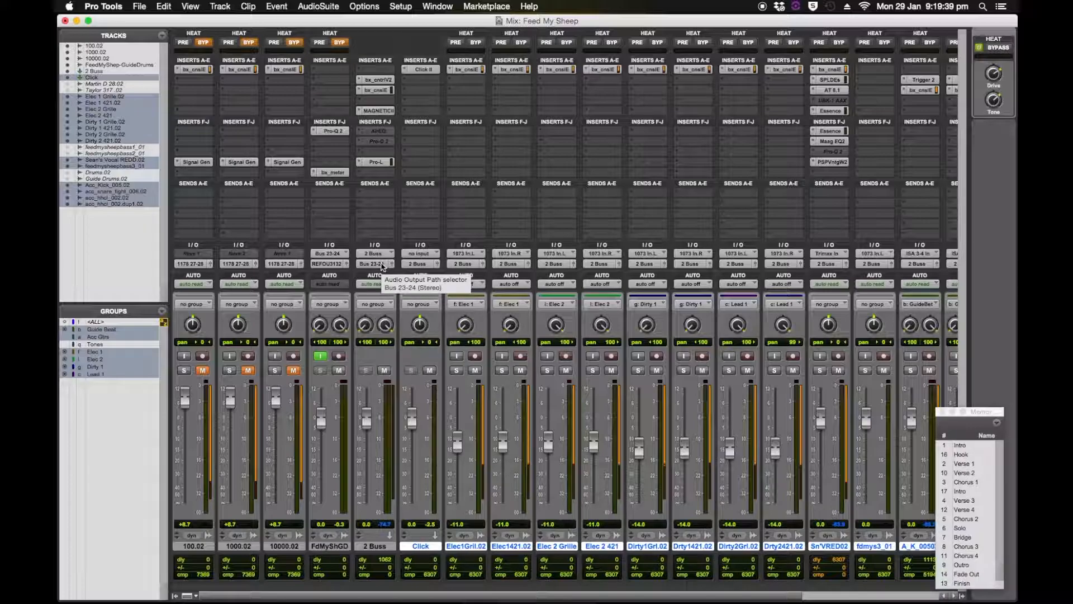
Rename Bus 23-24 as "2 Mix" in the I/O setup and apply the change.
{"action": "left_click", "coordinate": [399, 7]}
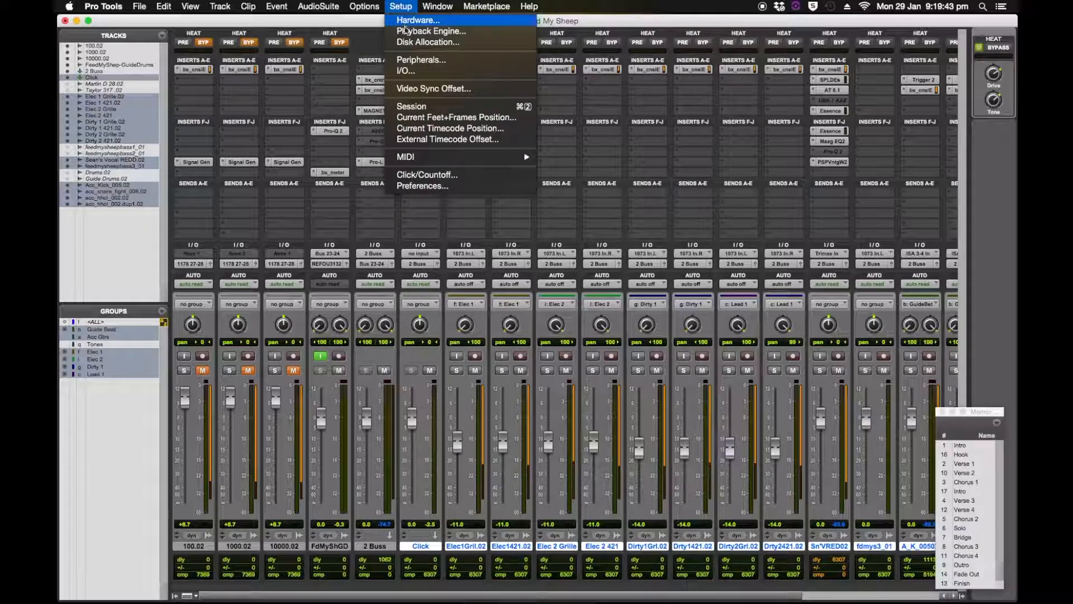
{"action": "left_click", "coordinate": [411, 70]}
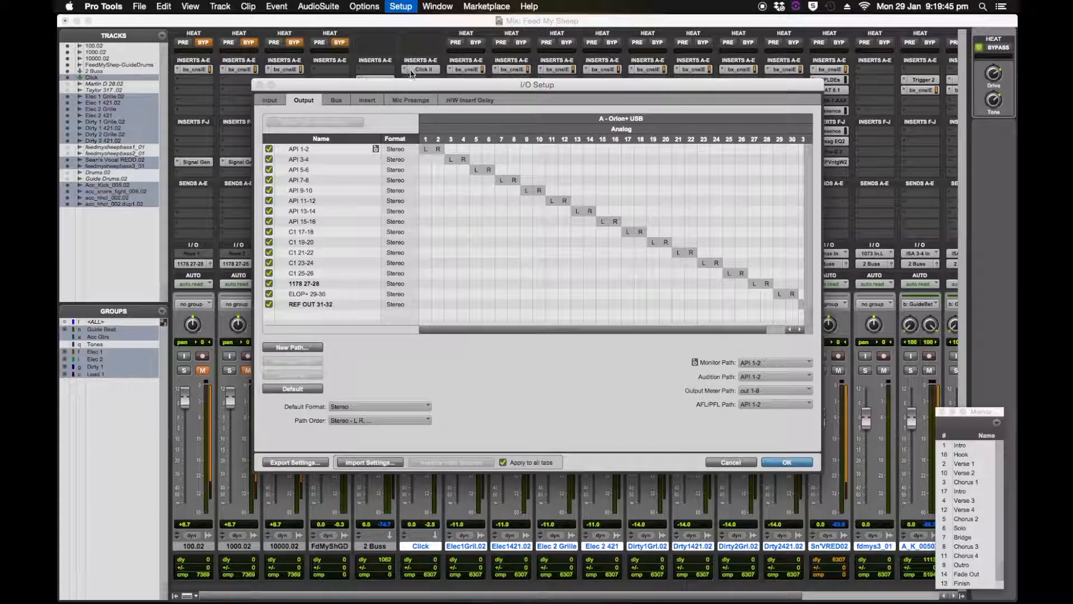
{"action": "left_click", "coordinate": [336, 100]}
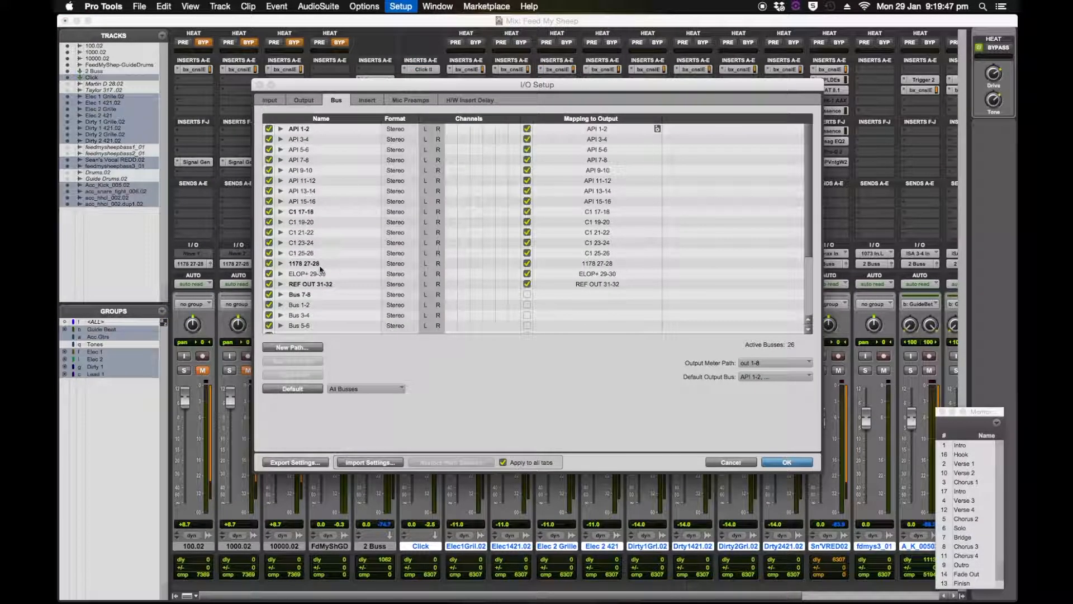
{"action": "scroll", "coordinate": [323, 272], "scroll_direction": "down", "scroll_amount": 3}
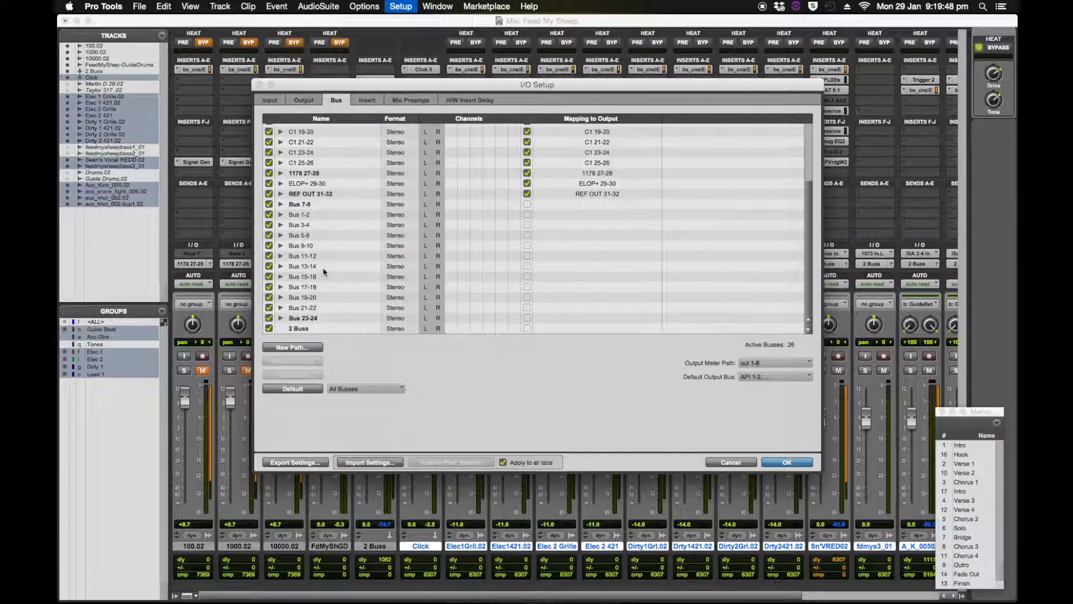
{"action": "double_click", "coordinate": [312, 317]}
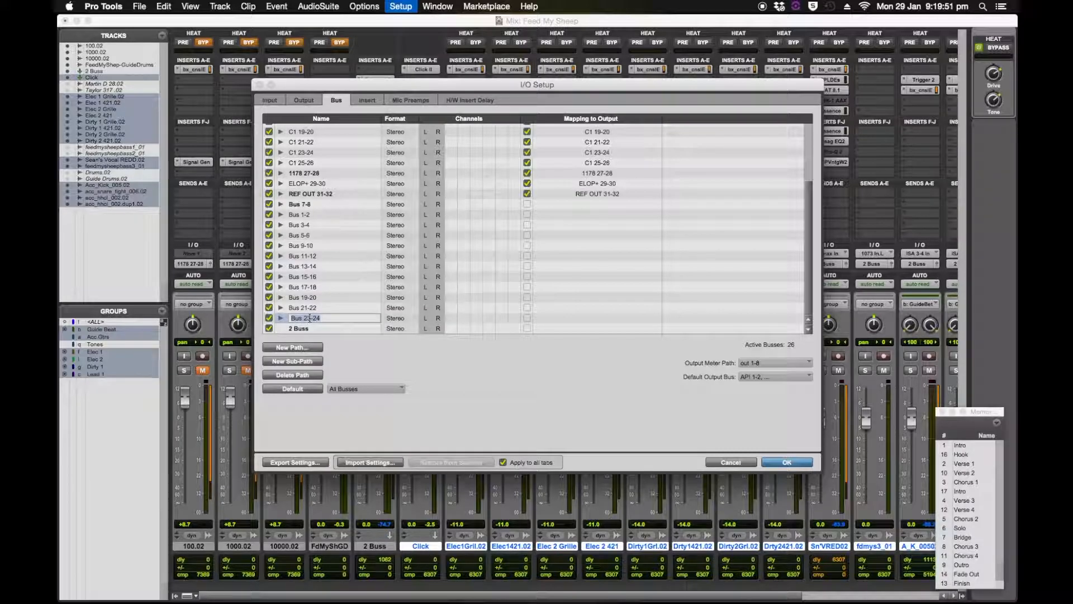
{"action": "type", "text": "2 Mix"}
{"action": "key", "text": "Return"}
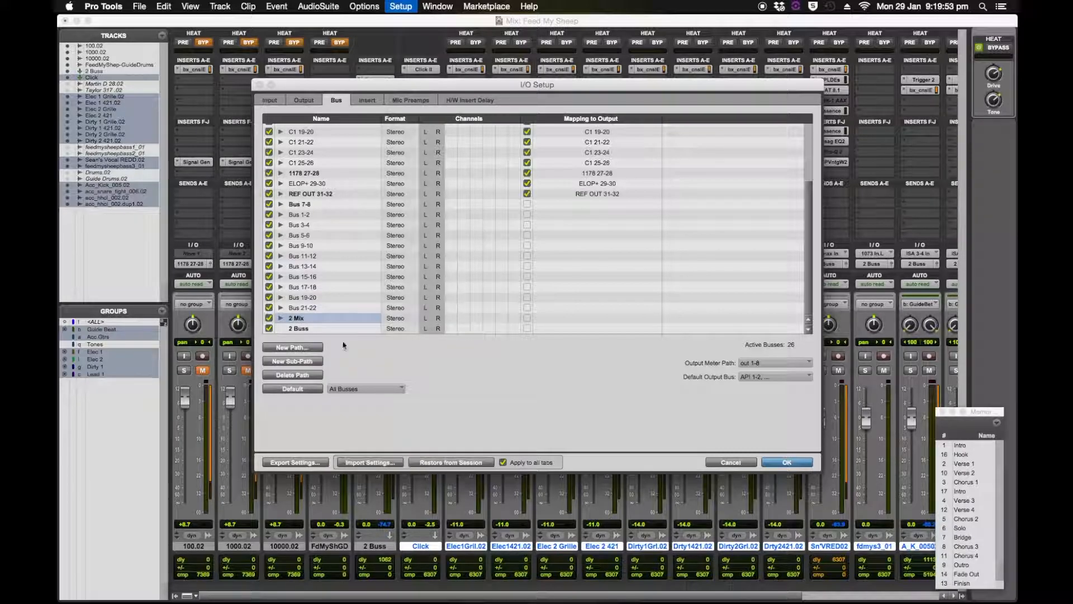
{"action": "left_click", "coordinate": [786, 463]}
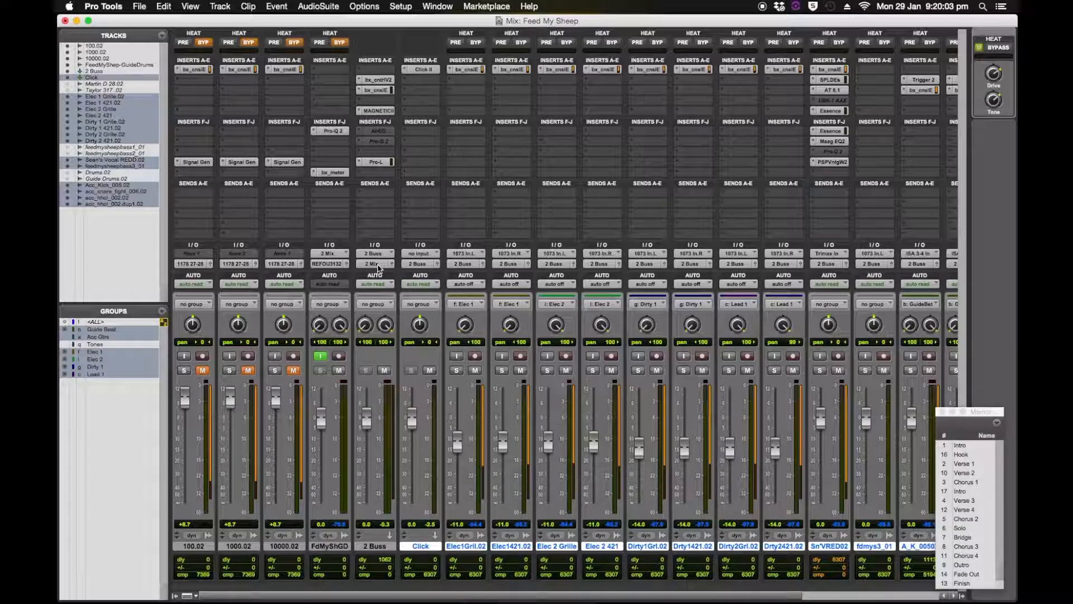
Select REF OUT 31-32 (Stereo) as the output path of the FdMyShGD track.
{"action": "left_click", "coordinate": [332, 267]}
{"action": "mouse_move", "coordinate": [341, 264]}
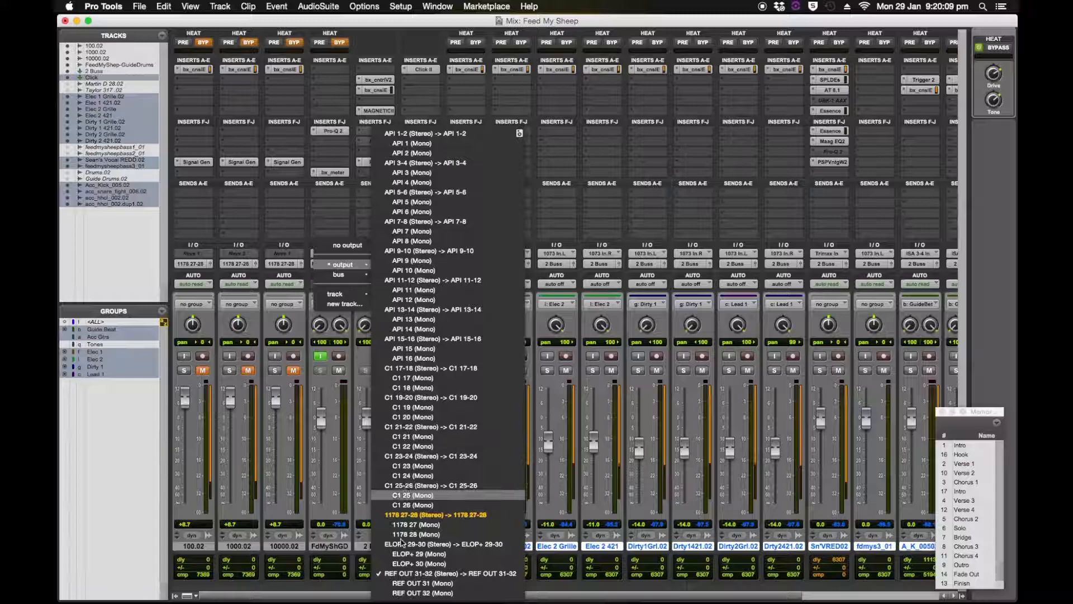
{"action": "left_click", "coordinate": [405, 574]}
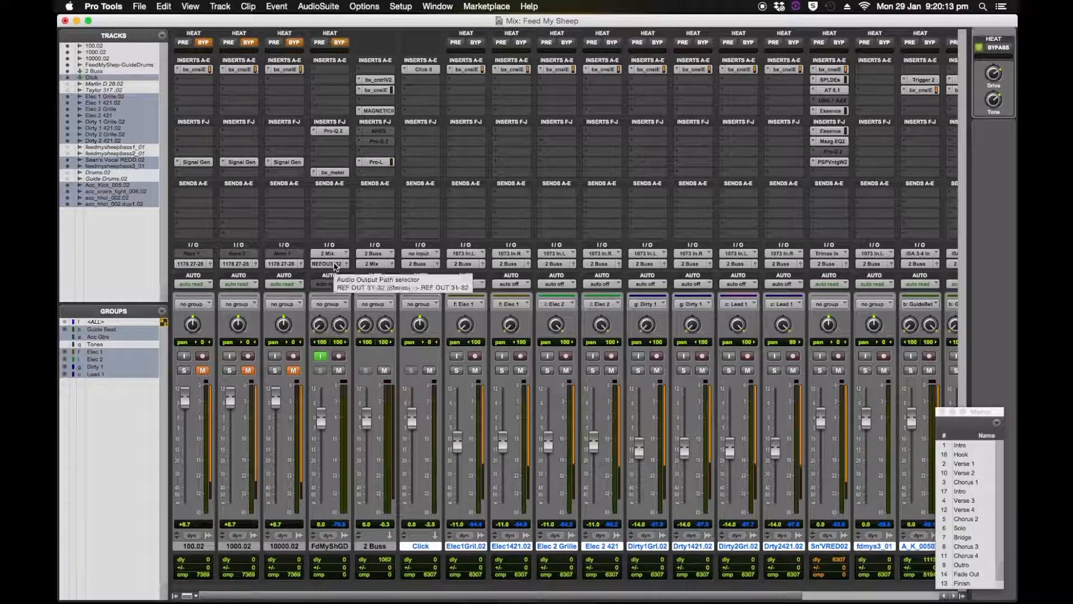
Inspect the guide drums clip in the Edit window, placing the cursor at about bar 18, and return to the mixer.
{"action": "key", "text": "super+="}
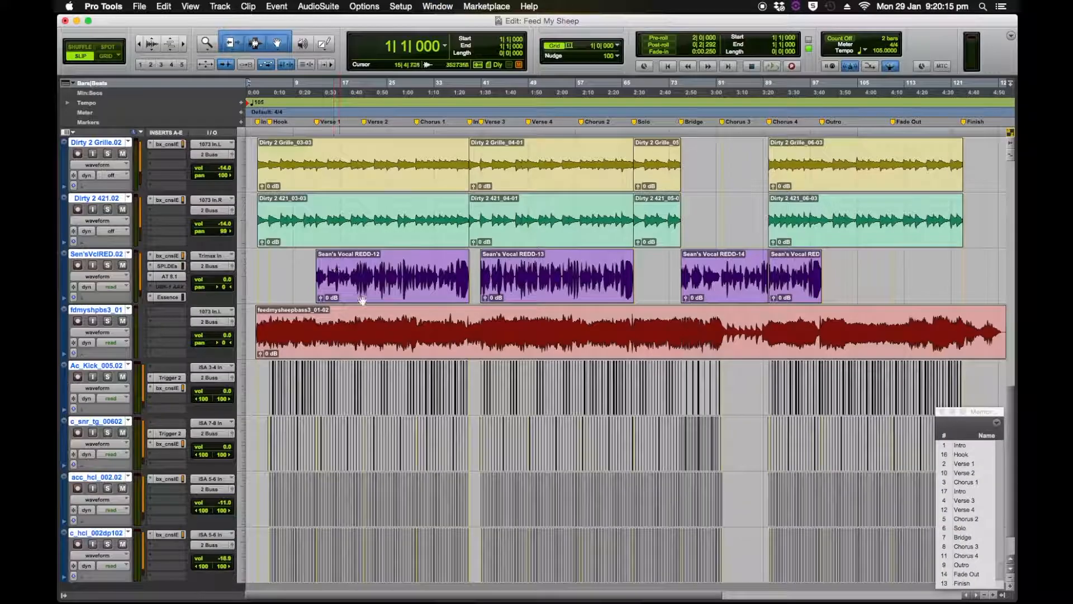
{"action": "scroll", "coordinate": [431, 349], "scroll_direction": "up", "scroll_amount": 10}
{"action": "scroll", "coordinate": [431, 349], "scroll_direction": "up", "scroll_amount": 2}
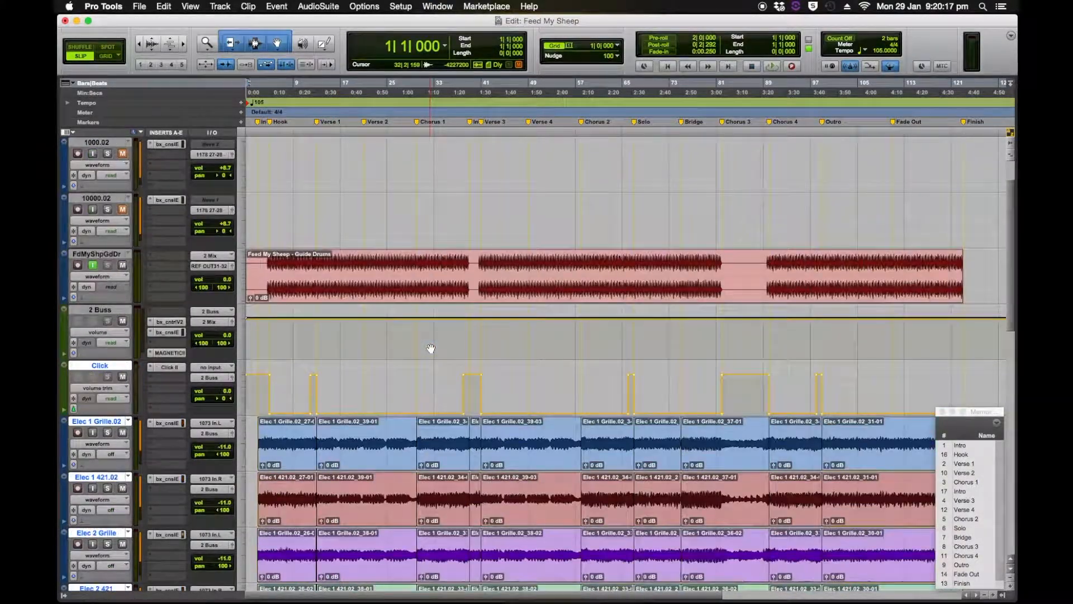
{"action": "left_click", "coordinate": [350, 261]}
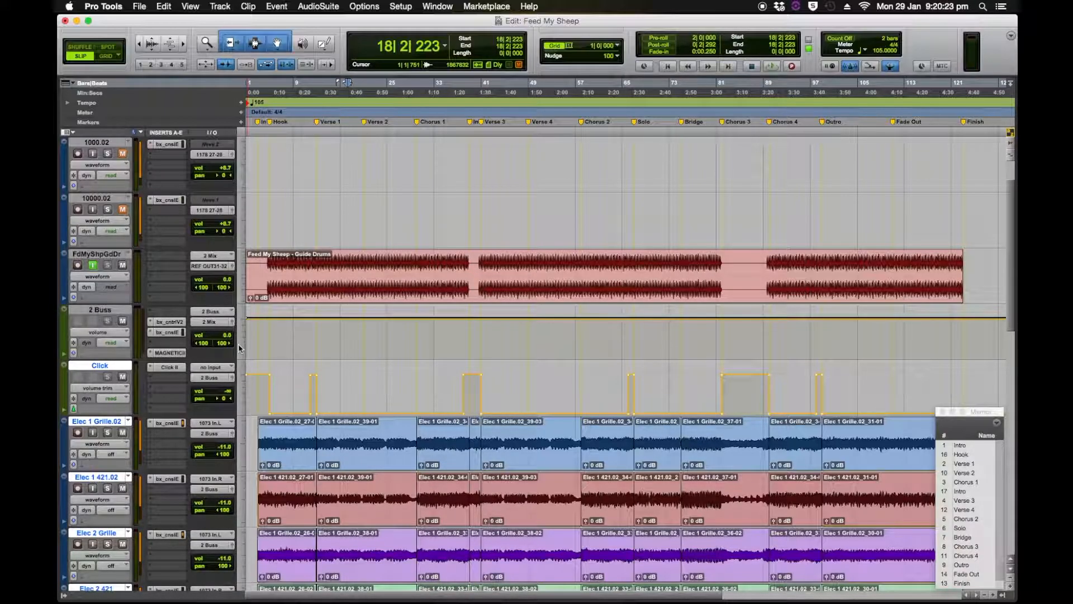
{"action": "key", "text": "super+equal"}
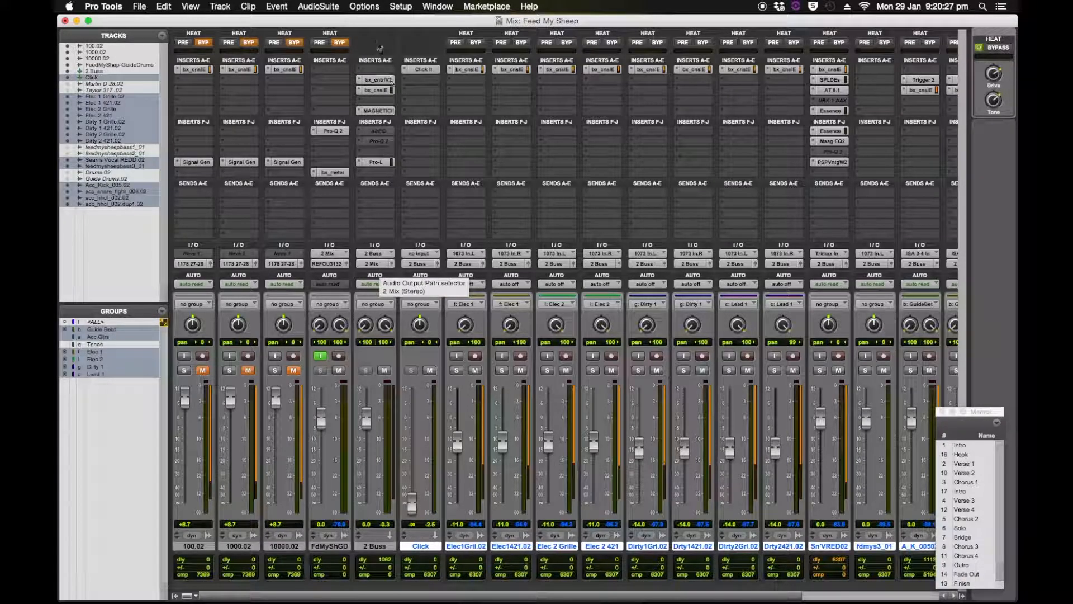
{"action": "left_click", "coordinate": [342, 69]}
{"action": "left_click", "coordinate": [466, 172]}
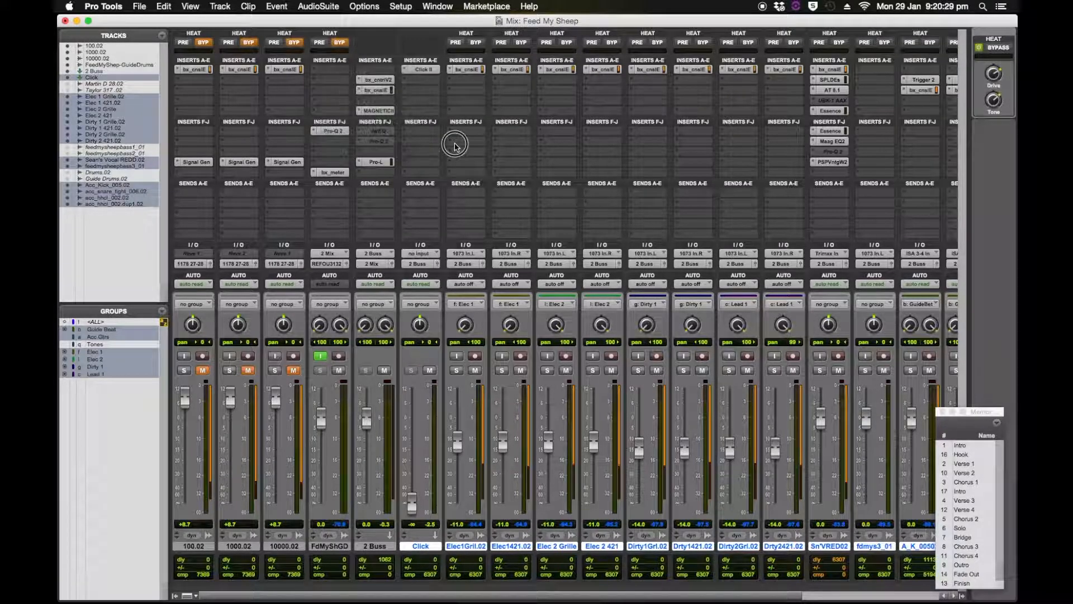
{"action": "left_click", "coordinate": [456, 144]}
{"action": "left_click", "coordinate": [373, 71]}
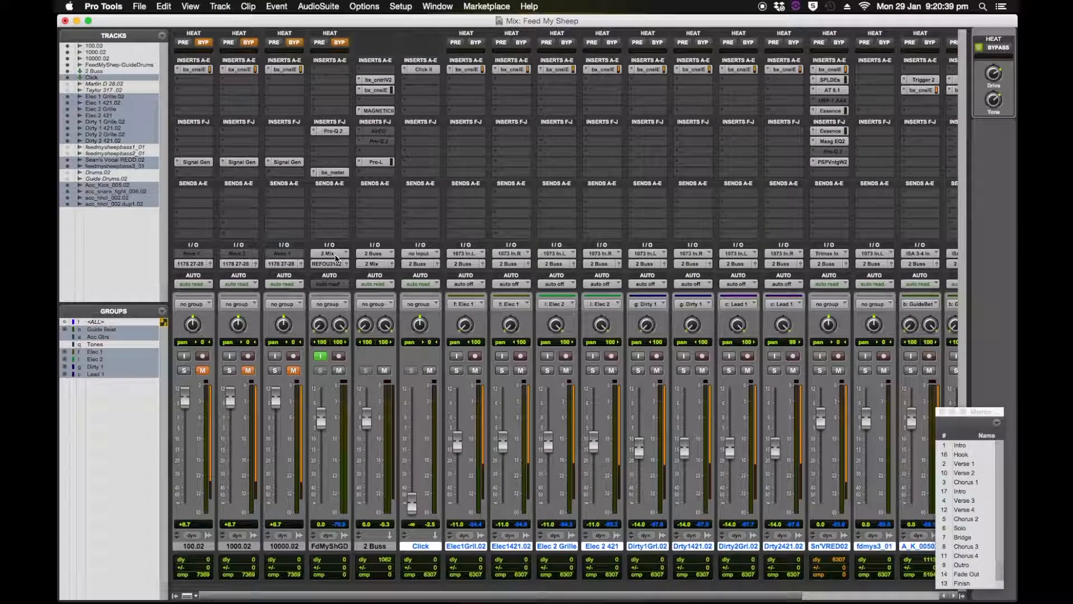
Set the FdMyShGD track's input to the 2 Buss (Stereo) bus.
{"action": "left_click", "coordinate": [335, 254]}
{"action": "mouse_move", "coordinate": [342, 254]}
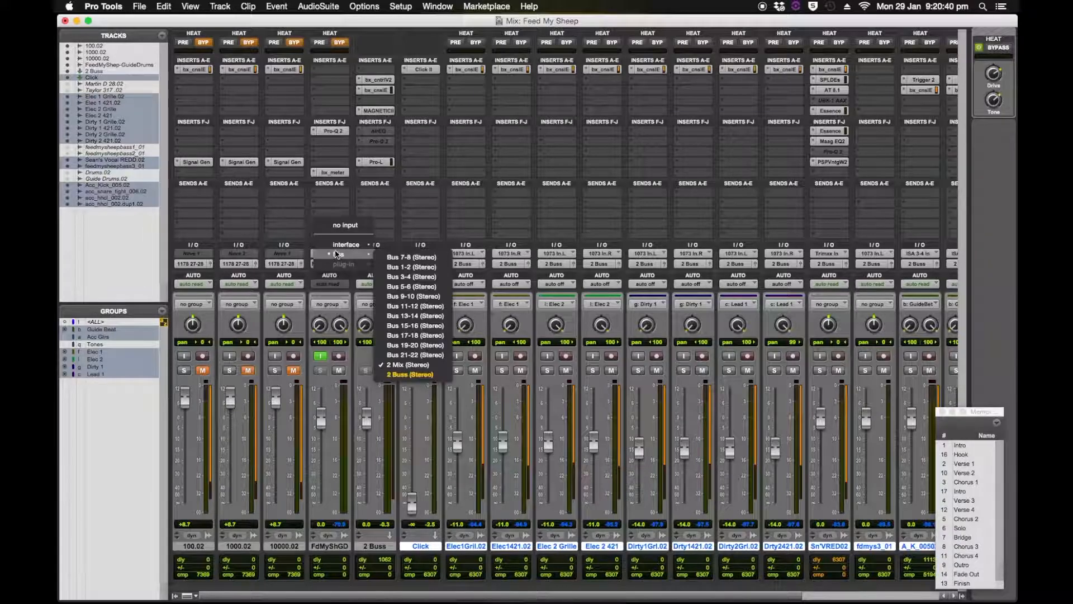
{"action": "left_click", "coordinate": [420, 375]}
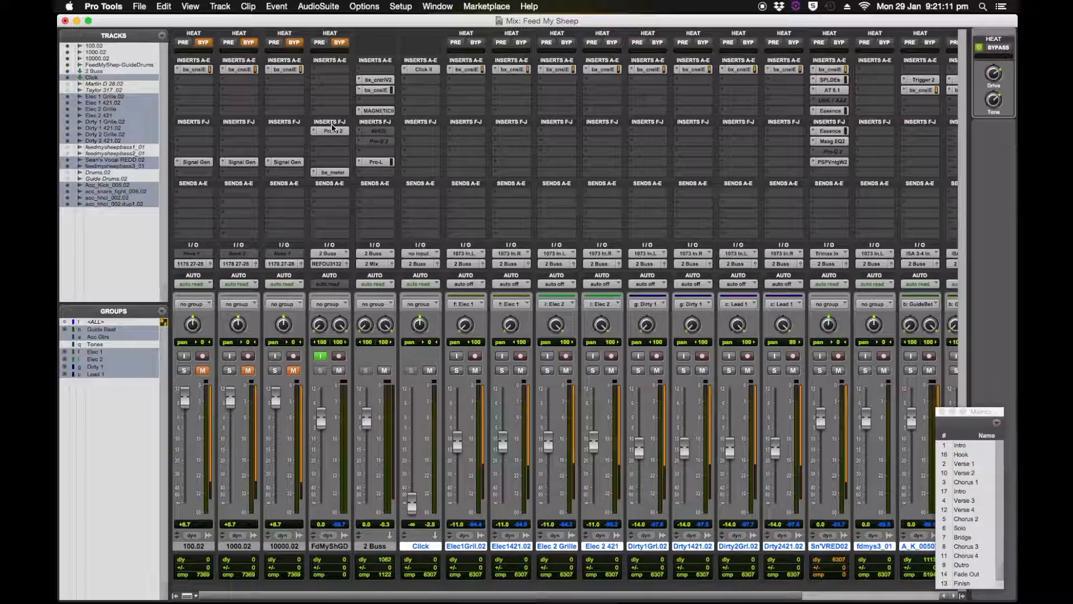
In the Edit window, switch the guide drums track to the "Feed My Sheep - For Drums - 105 bpm" playlist and select its clip.
{"action": "key", "text": "super+equal"}
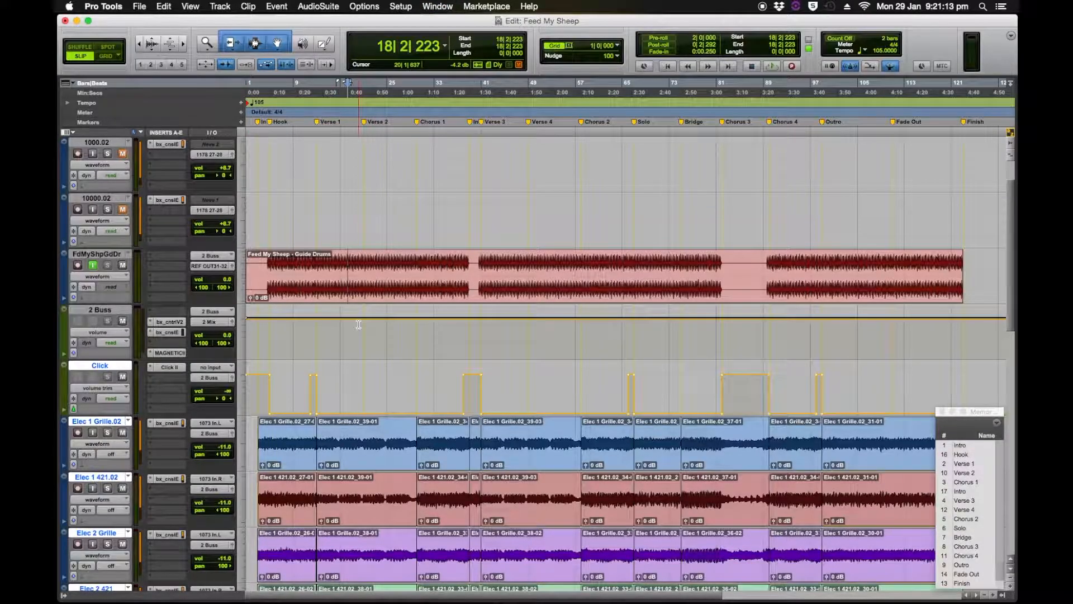
{"action": "scroll", "coordinate": [358, 326], "scroll_direction": "down", "scroll_amount": 10}
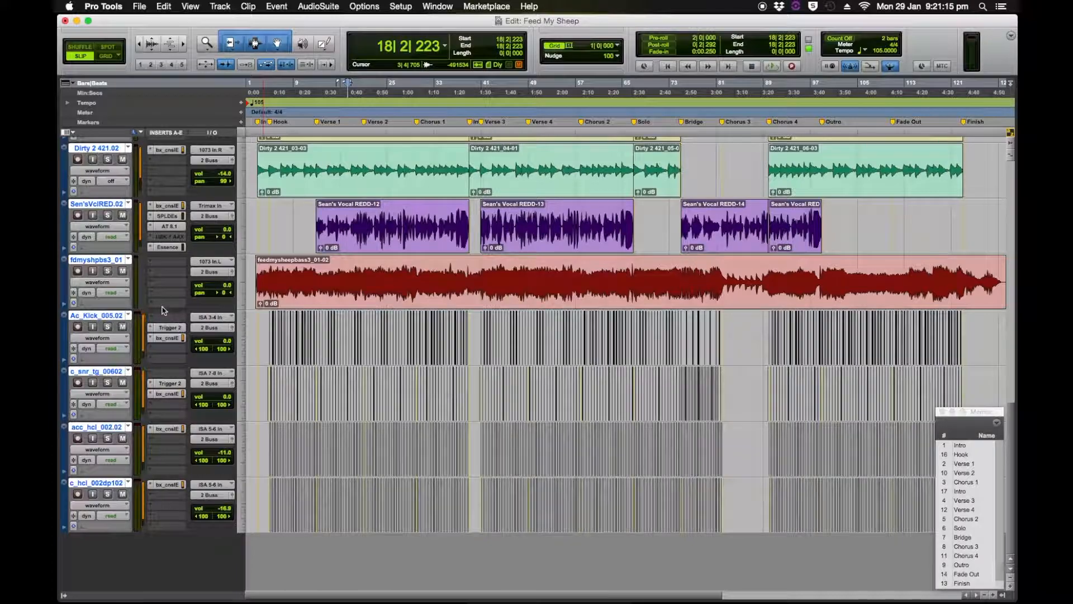
{"action": "scroll", "coordinate": [313, 308], "scroll_direction": "up", "scroll_amount": 10}
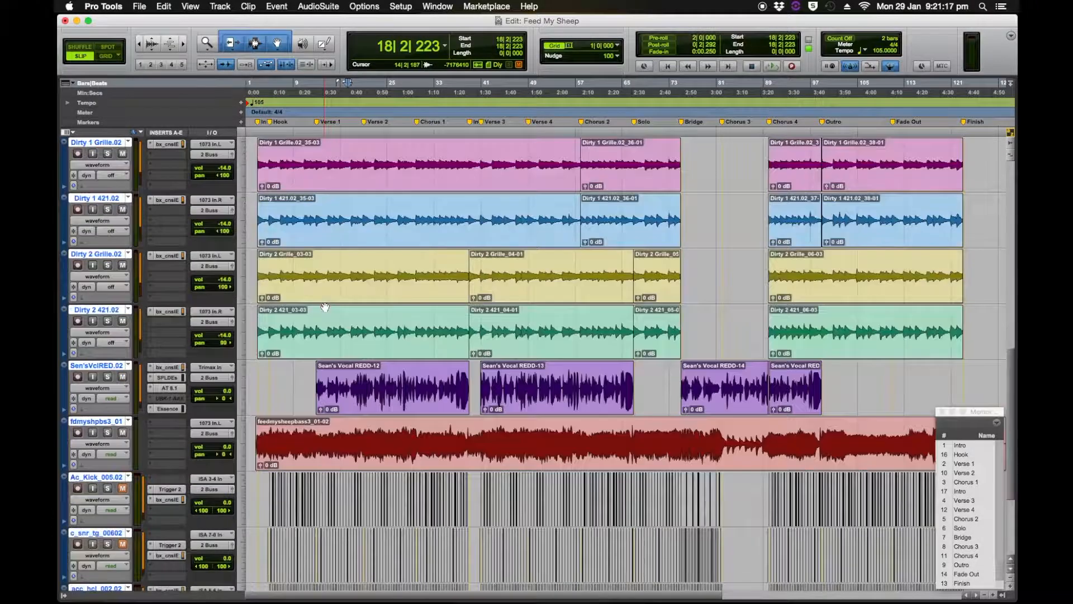
{"action": "scroll", "coordinate": [325, 306], "scroll_direction": "up", "scroll_amount": 3}
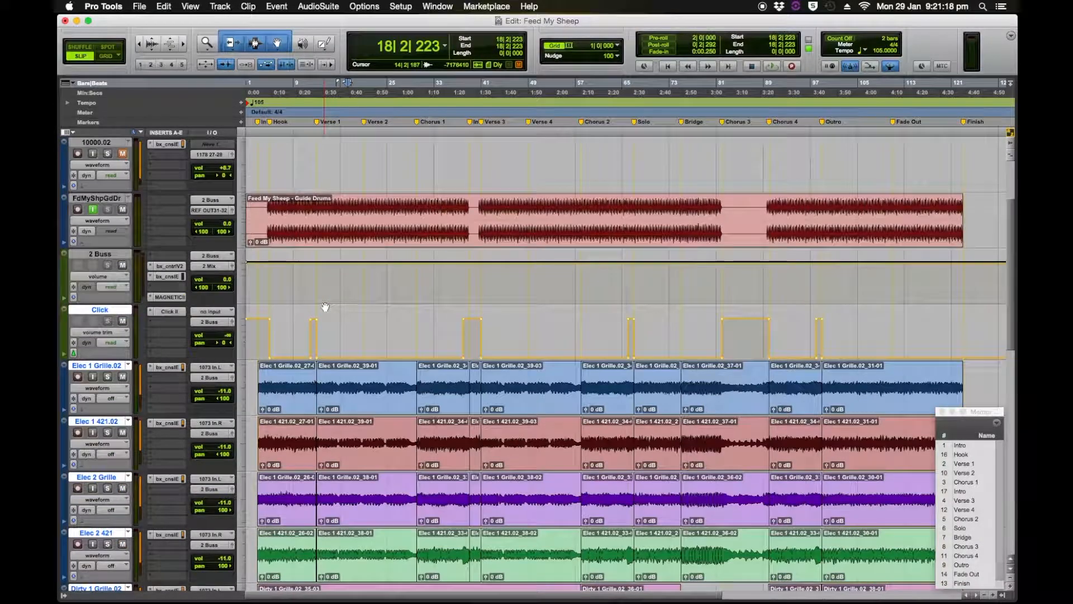
{"action": "left_click", "coordinate": [130, 199]}
{"action": "left_click", "coordinate": [168, 189]}
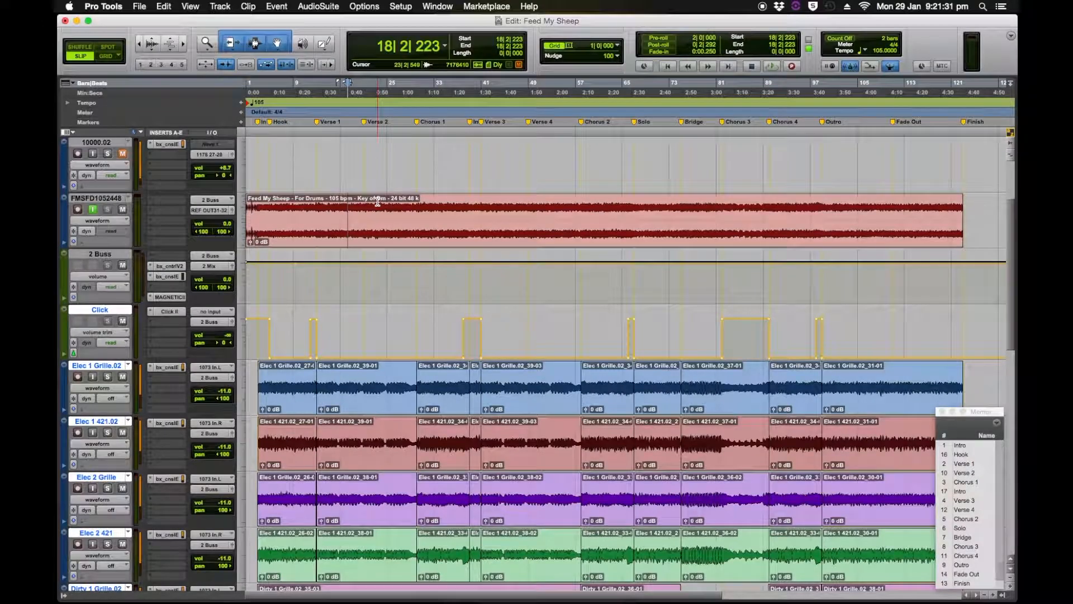
{"action": "left_click", "coordinate": [384, 233]}
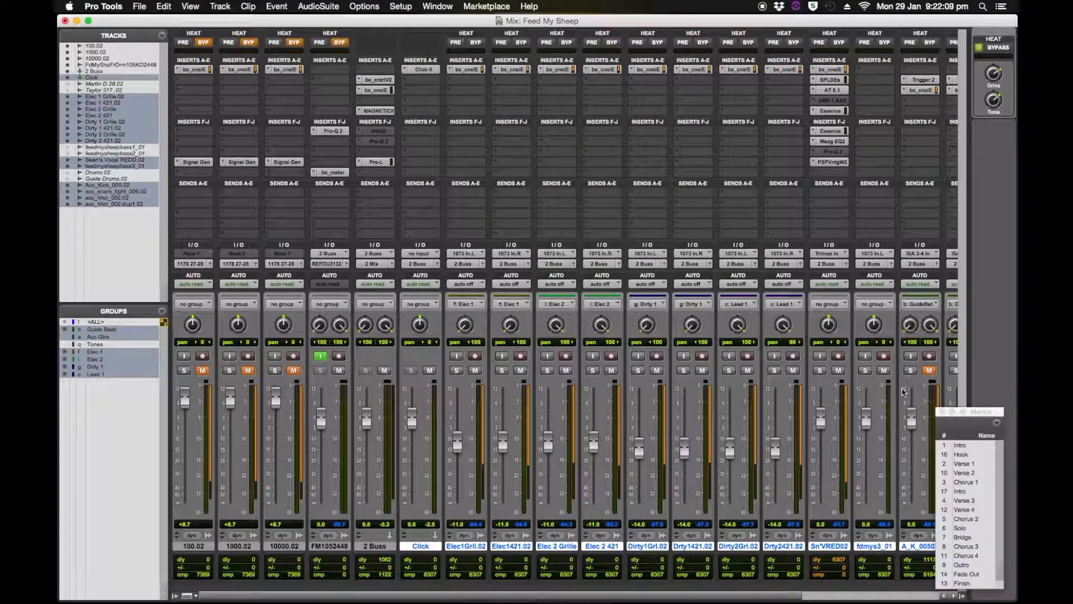
Move the Memory Locations window clear of the mixer channels and check the mutes on the acoustic drum tracks.
{"action": "left_click_drag", "start_coordinate": [973, 414], "coordinate": [1013, 423]}
{"action": "left_click_drag", "start_coordinate": [779, 597], "coordinate": [941, 582]}
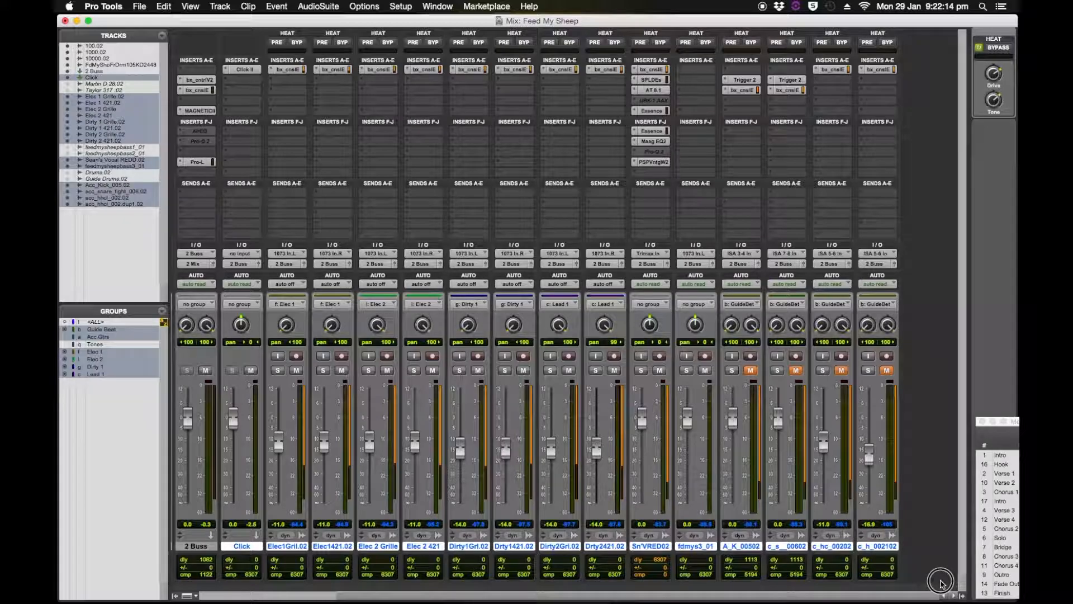
{"action": "left_click", "coordinate": [796, 370]}
{"action": "left_click", "coordinate": [796, 371]}
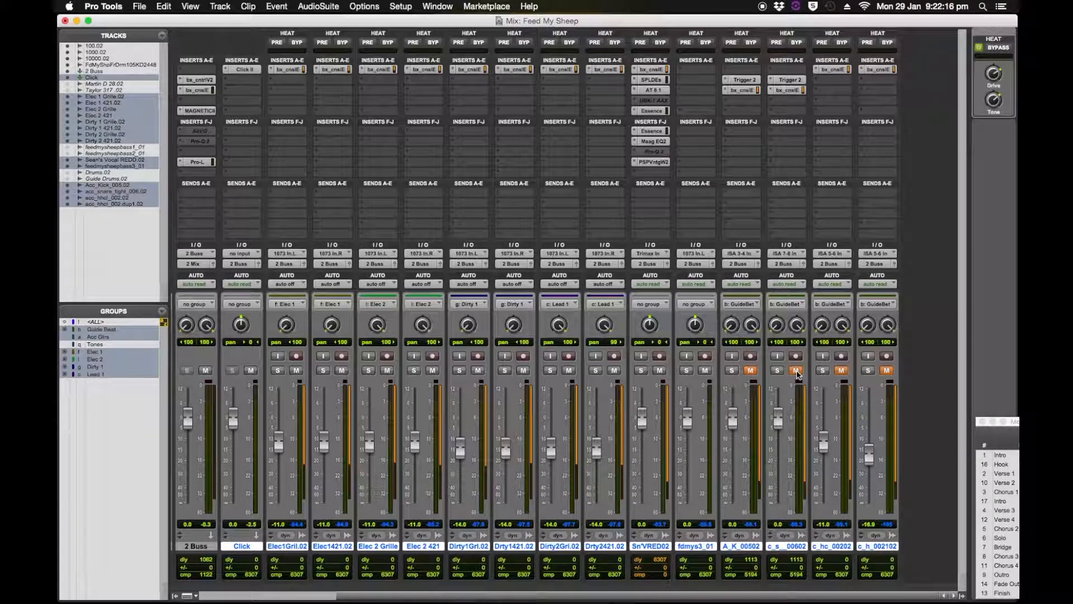
{"action": "left_click_drag", "start_coordinate": [838, 597], "coordinate": [685, 599]}
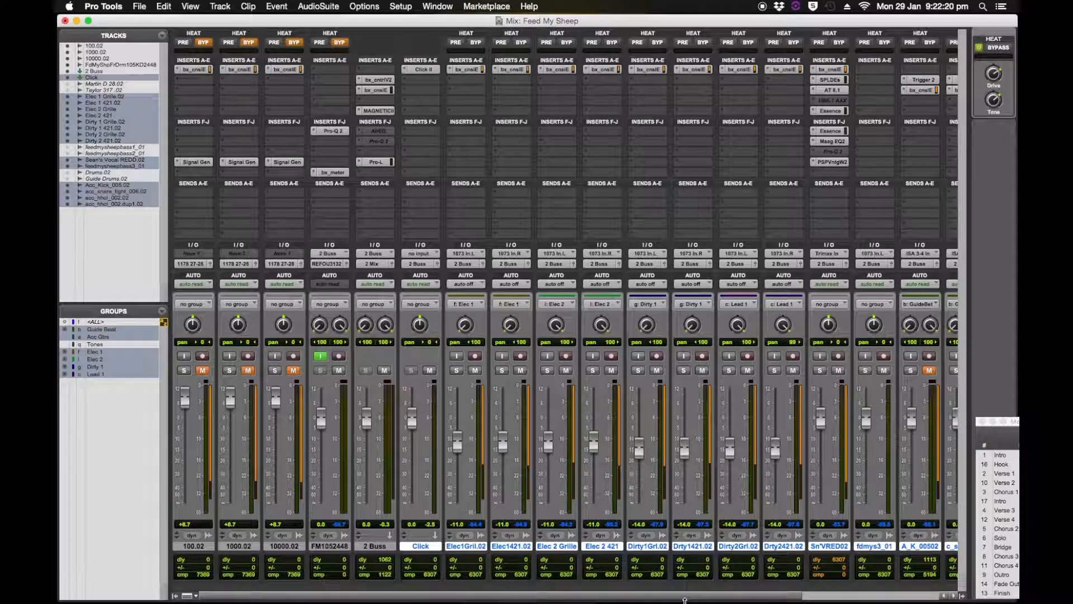
Play the mix from Verse 1 and audition it with the guide beat tracks unmuted and muted.
{"action": "key", "text": "super+equal"}
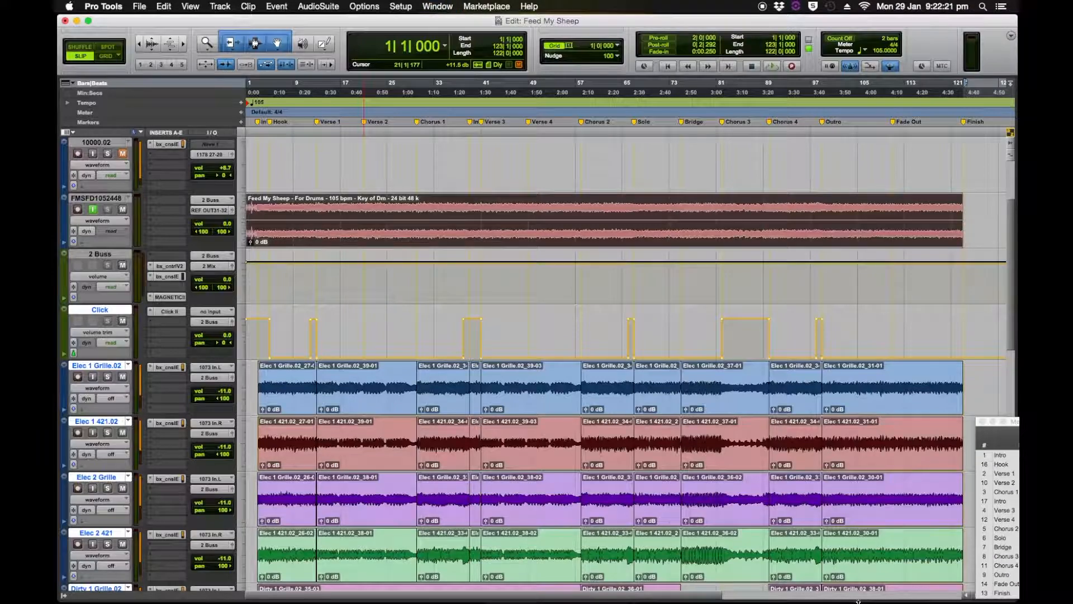
{"action": "left_click", "coordinate": [1003, 474]}
{"action": "key", "text": "space"}
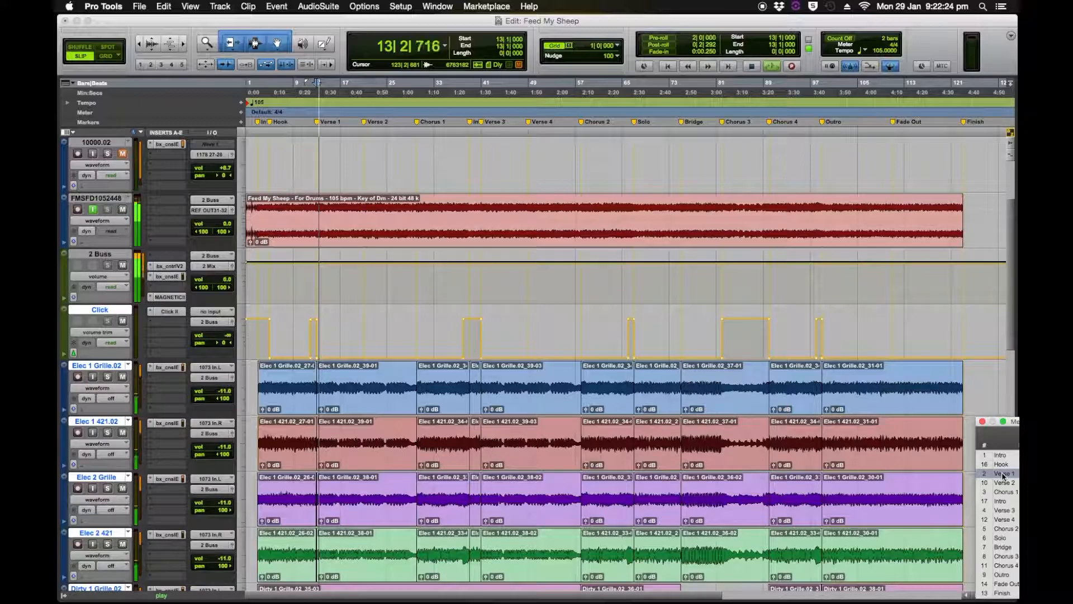
{"action": "key", "text": "super+equal"}
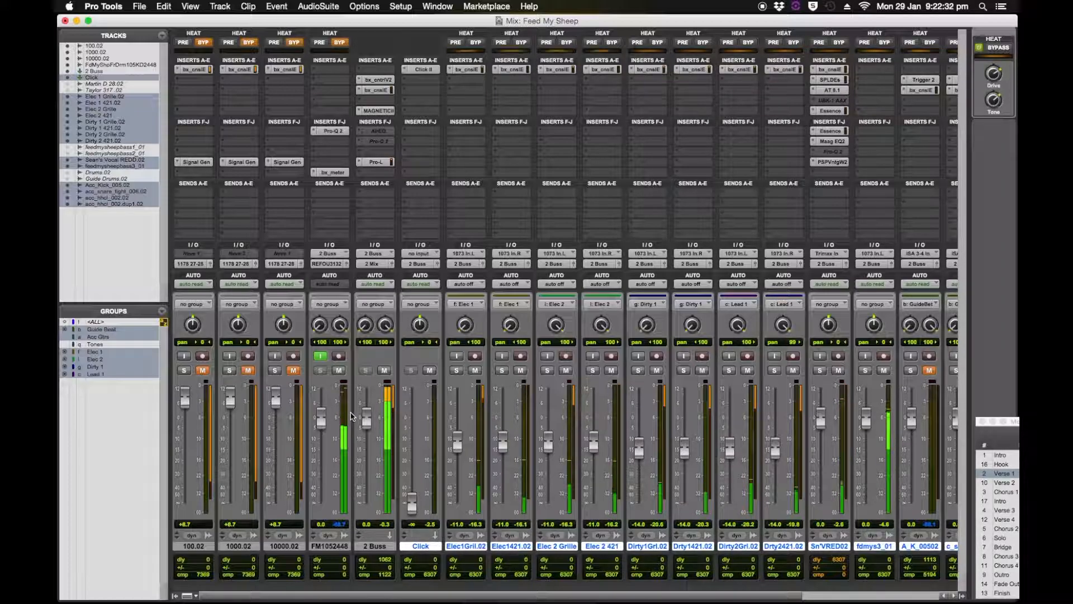
{"action": "left_click", "coordinate": [929, 369]}
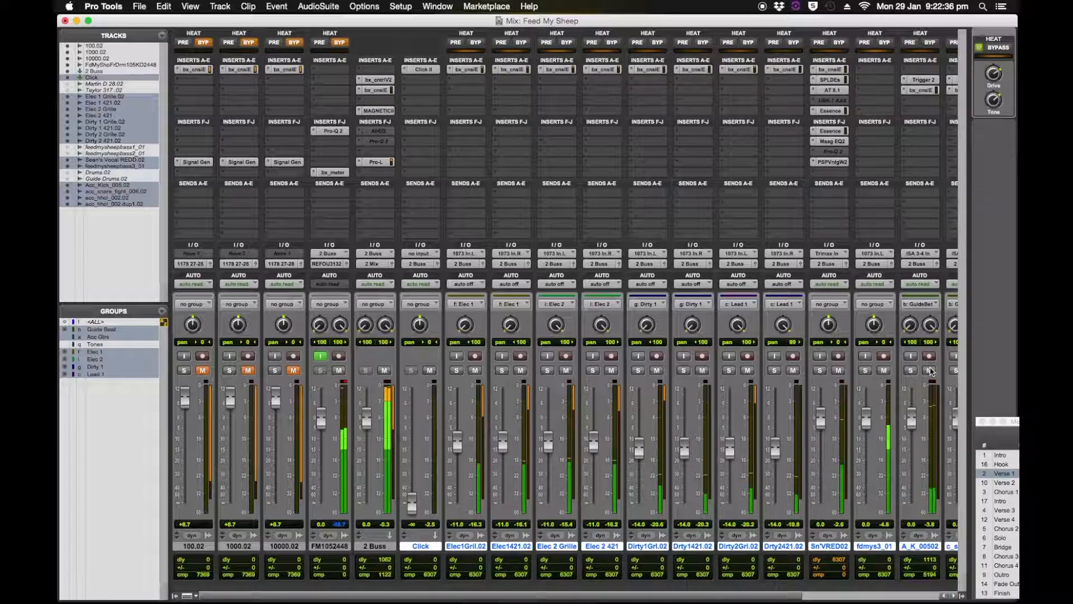
{"action": "left_click", "coordinate": [929, 370]}
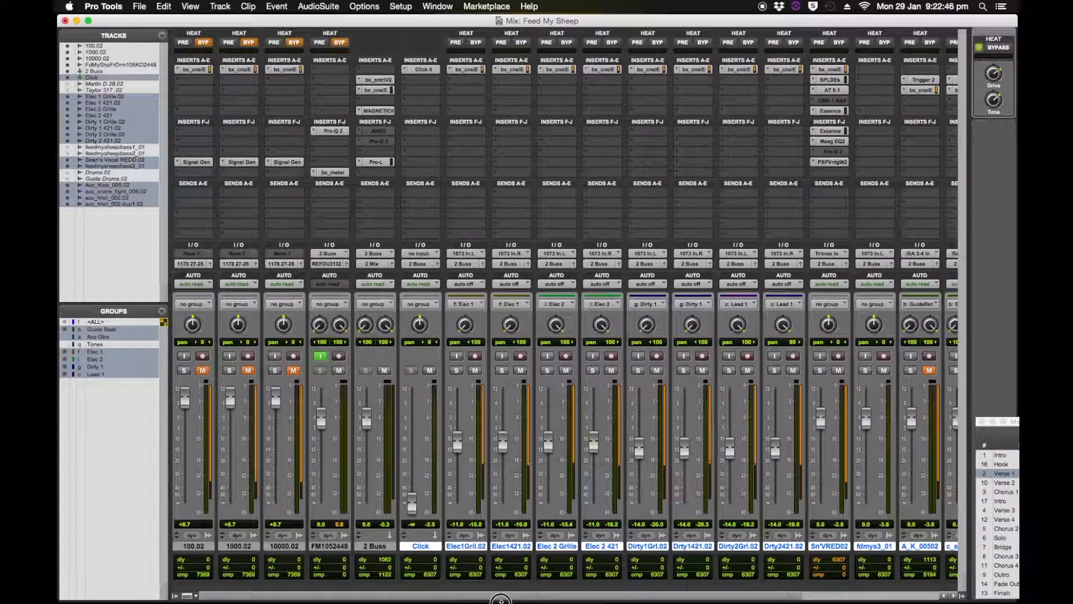
Lower the vocal track's fader to -4.9 dB.
{"action": "mouse_move", "coordinate": [502, 599]}
{"action": "left_mouse_down"}
{"action": "mouse_move", "coordinate": [594, 599]}
{"action": "mouse_move", "coordinate": [506, 601]}
{"action": "left_mouse_up"}
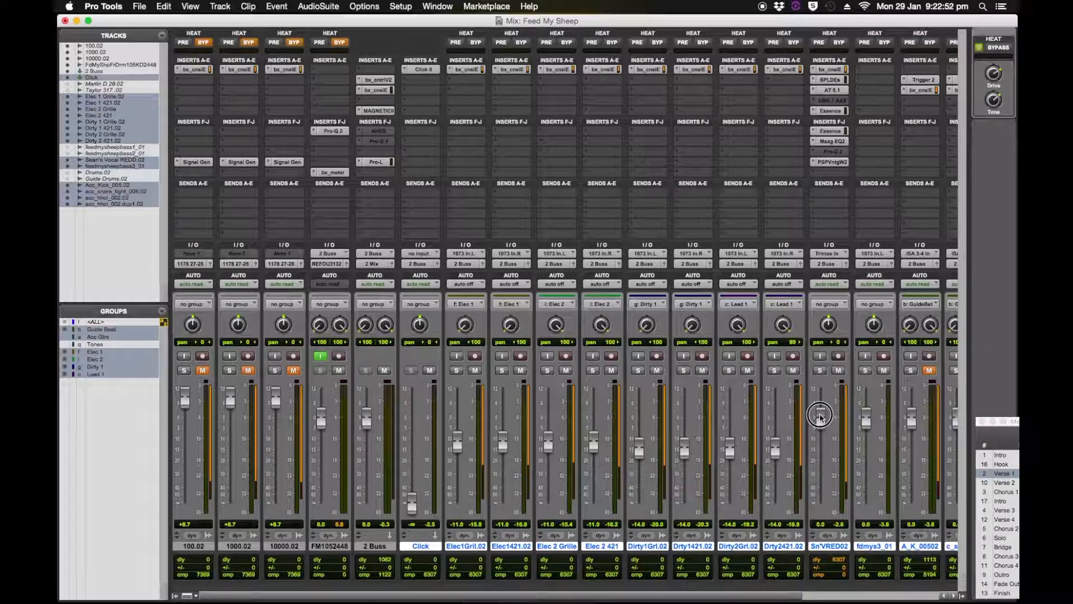
{"action": "mouse_move", "coordinate": [820, 417]}
{"action": "left_mouse_down"}
{"action": "mouse_move", "coordinate": [824, 442]}
{"action": "mouse_move", "coordinate": [822, 428]}
{"action": "left_mouse_up"}
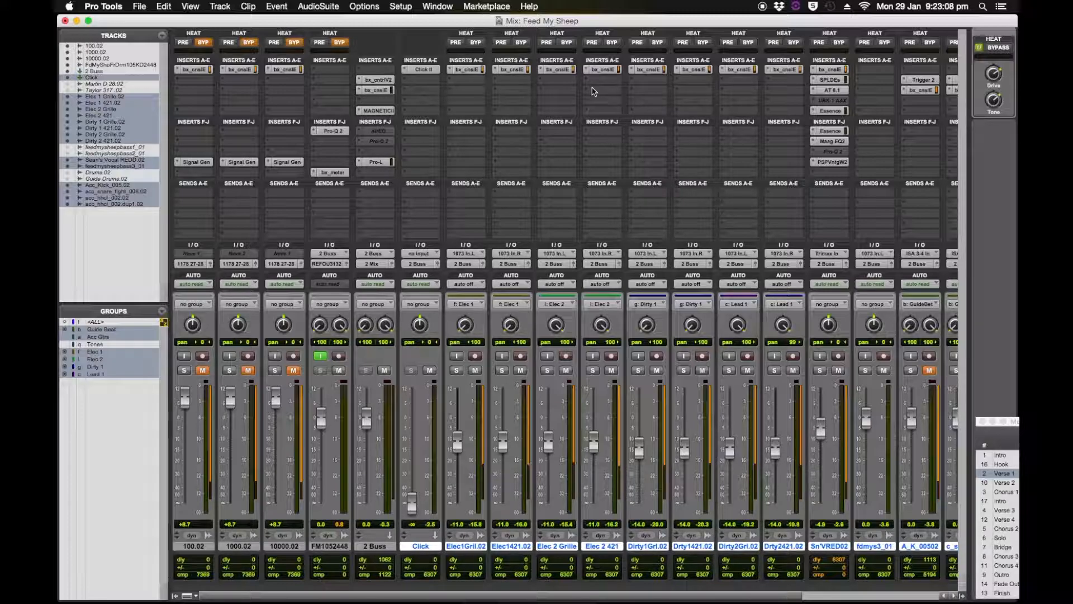
In Grid mode, delete the Click track's volume trim automation from bar 3 to the end of the song.
{"action": "key", "text": "super+equal"}
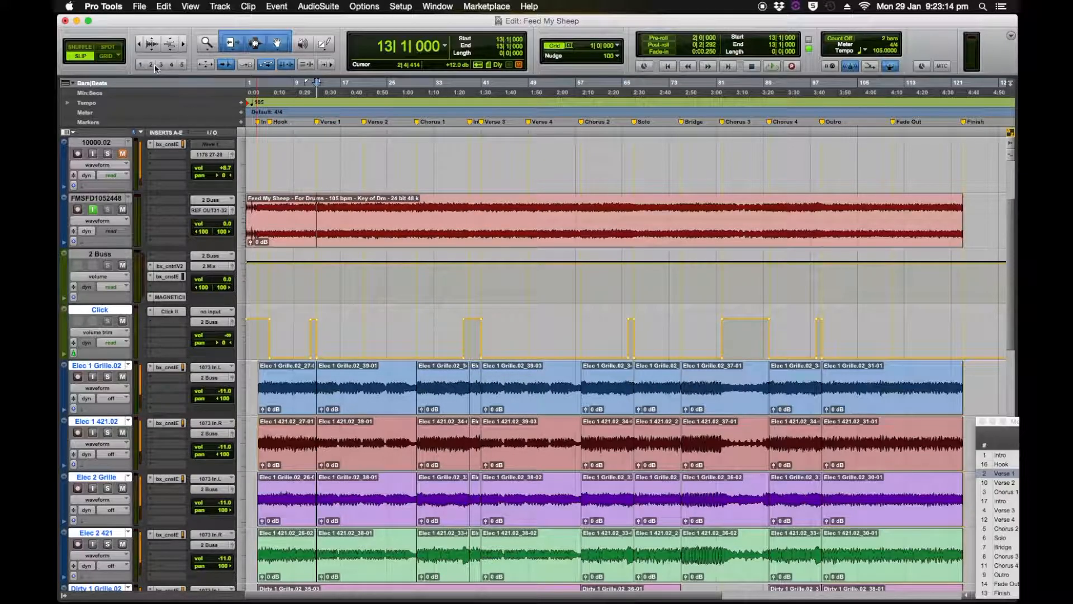
{"action": "key", "text": "F4"}
{"action": "left_click_drag", "start_coordinate": [260, 332], "coordinate": [1003, 328]}
{"action": "key", "text": "Delete"}
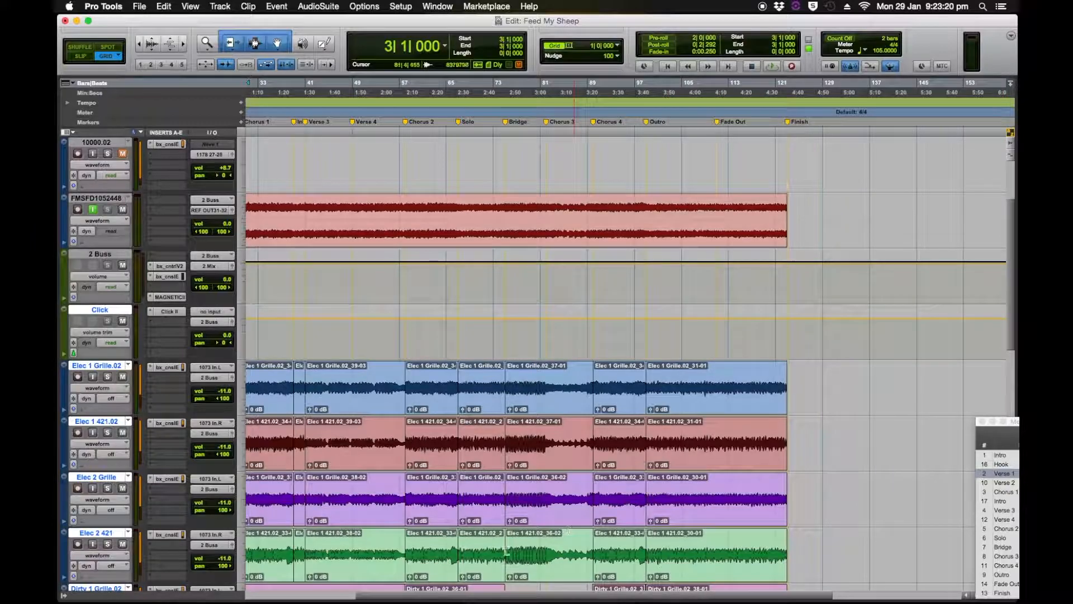
Pull the Click track's volume trim down to minimum from bar 3 and delete the breakpoints between bars 6 and 9.
{"action": "left_click_drag", "start_coordinate": [374, 599], "coordinate": [262, 598]}
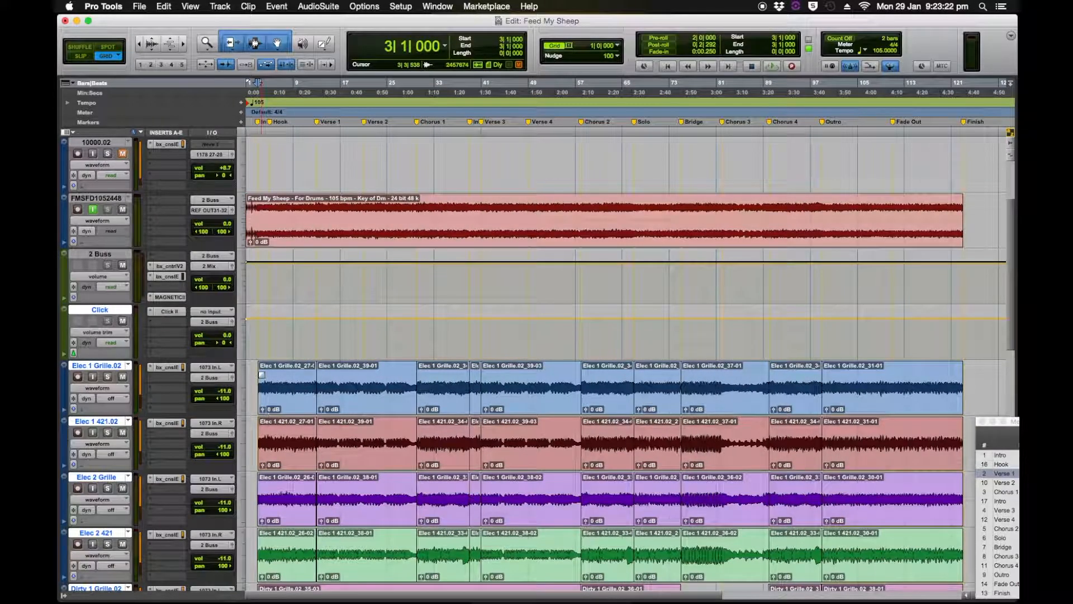
{"action": "key", "text": "t"}
{"action": "key", "text": "t"}
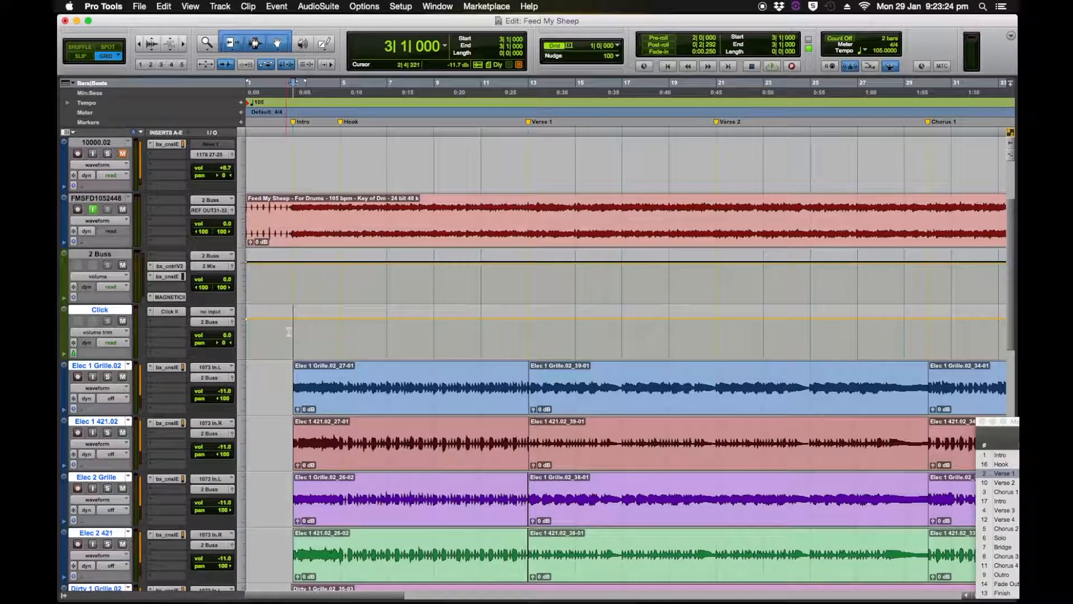
{"action": "left_click_drag", "start_coordinate": [294, 330], "coordinate": [374, 542]}
{"action": "left_click_drag", "start_coordinate": [364, 335], "coordinate": [432, 328]}
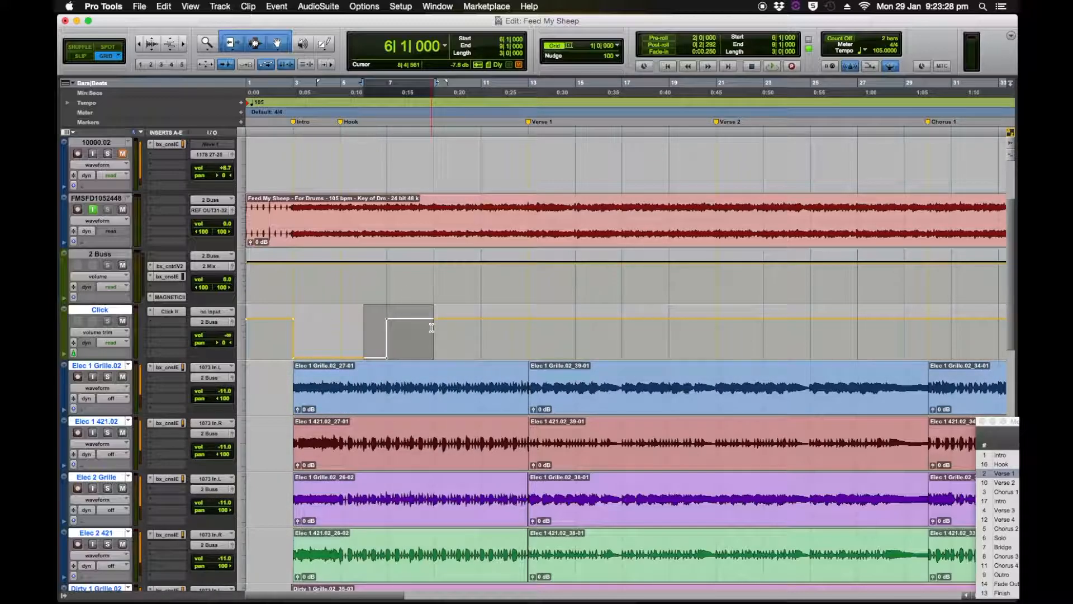
{"action": "key", "text": "Delete"}
Play the song from the start and again from bar 19 to check the Click automation.
{"action": "left_click", "coordinate": [666, 66]}
{"action": "key", "text": "space"}
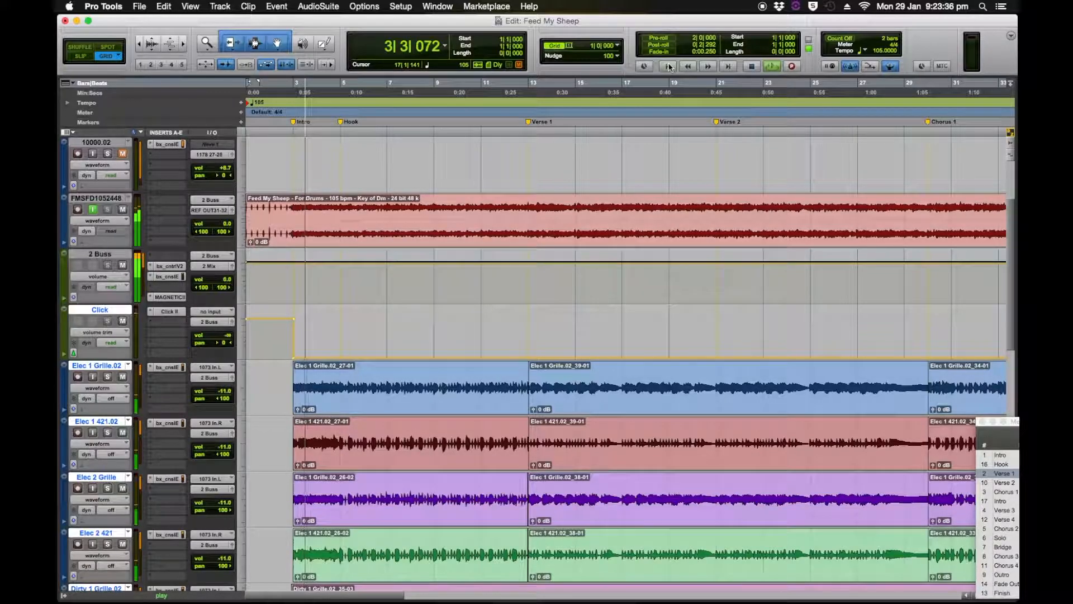
{"action": "key", "text": "r"}
{"action": "key", "text": "r"}
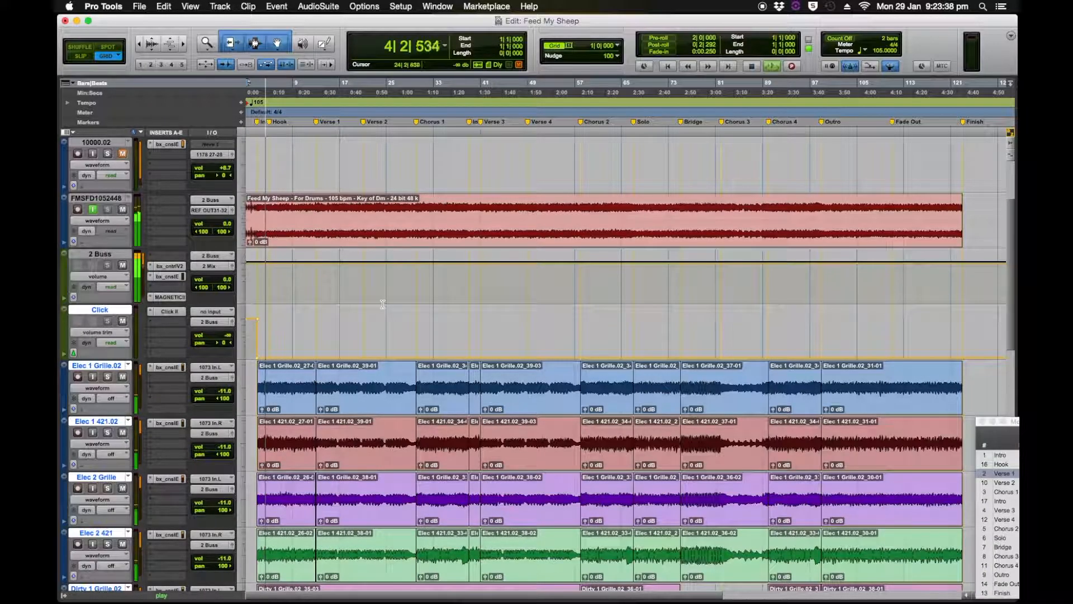
{"action": "left_click", "coordinate": [350, 325]}
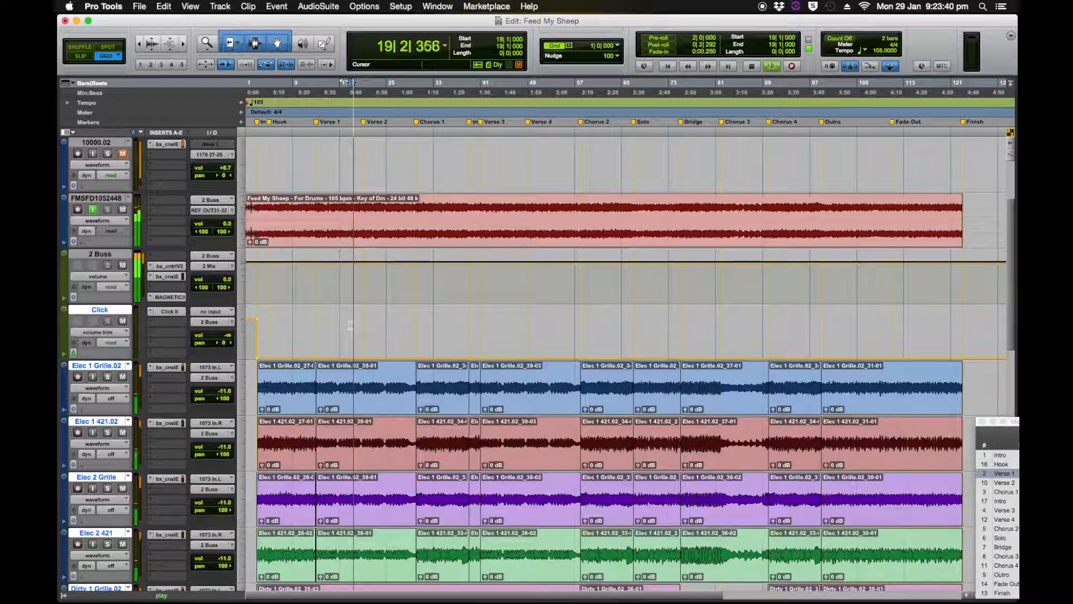
{"action": "key", "text": "space"}
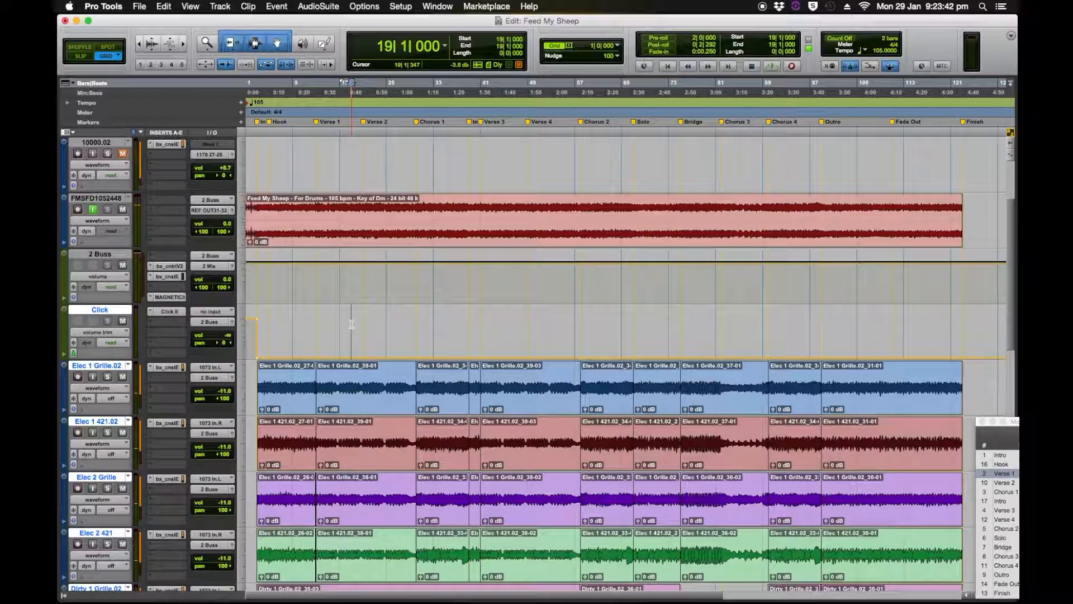
Select the For Drums clip's full range from the session start to the Finish marker.
{"action": "left_click", "coordinate": [667, 67]}
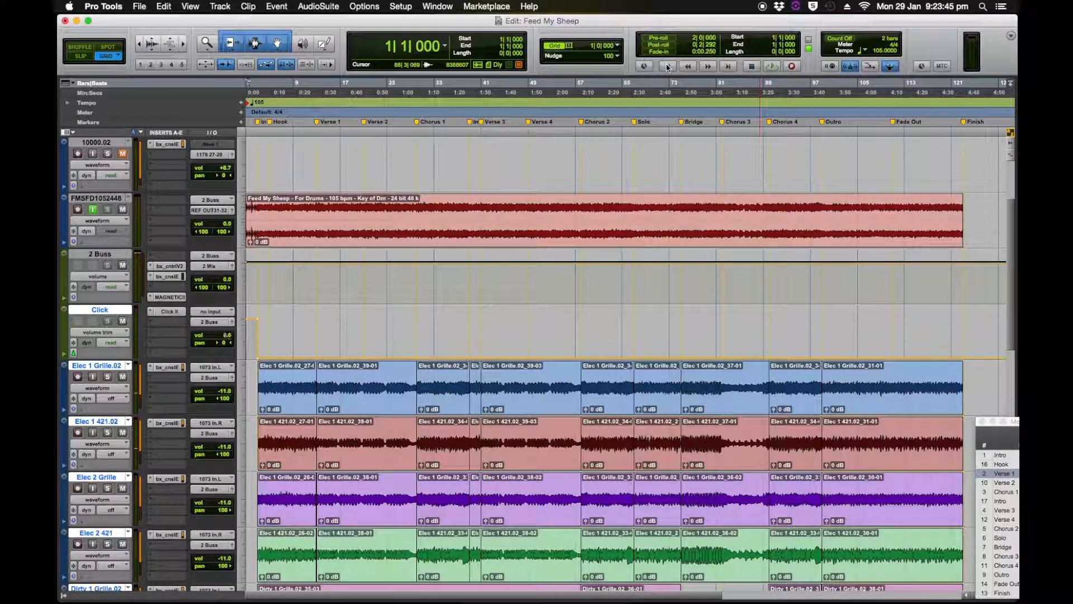
{"action": "left_click", "coordinate": [708, 232]}
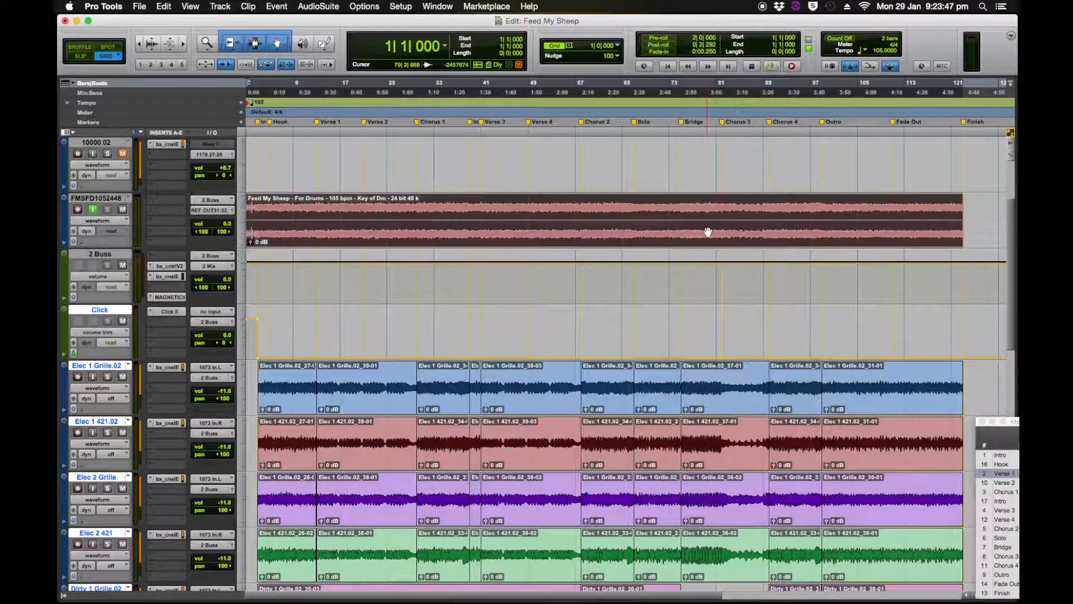
{"action": "left_click", "coordinate": [669, 67]}
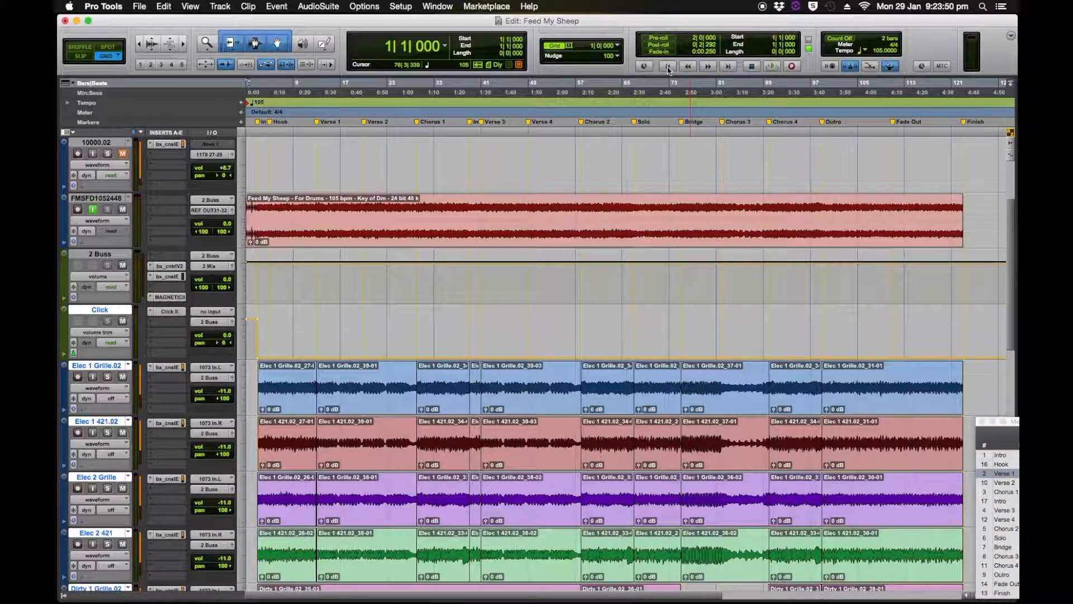
{"action": "left_click", "coordinate": [1003, 597]}
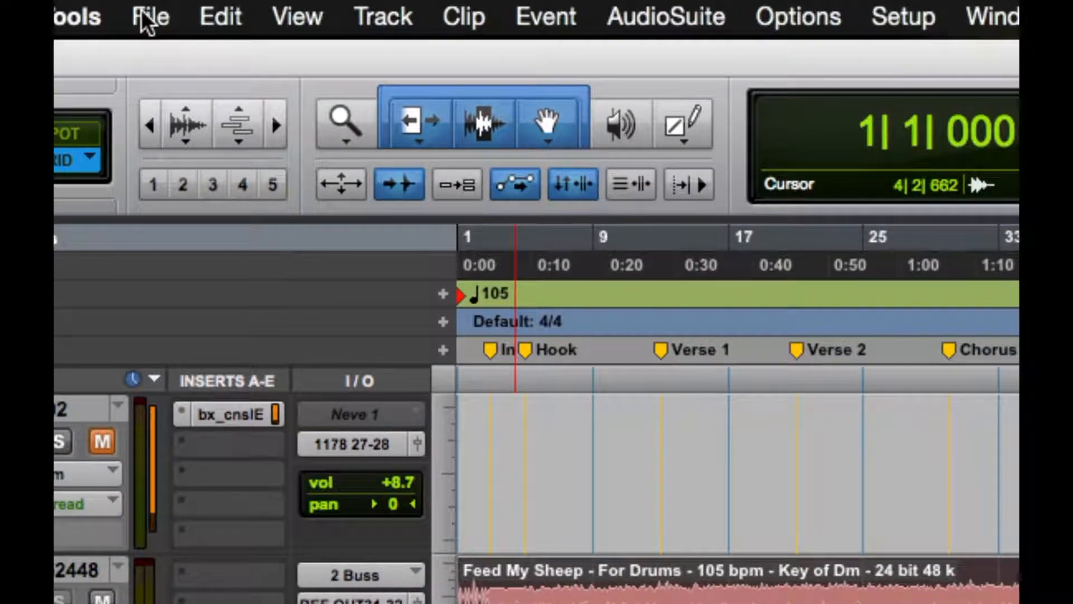
Open Bounce to Disk and set the bounce source to the 2 Buss (Stereo) bus.
{"action": "left_click", "coordinate": [146, 19]}
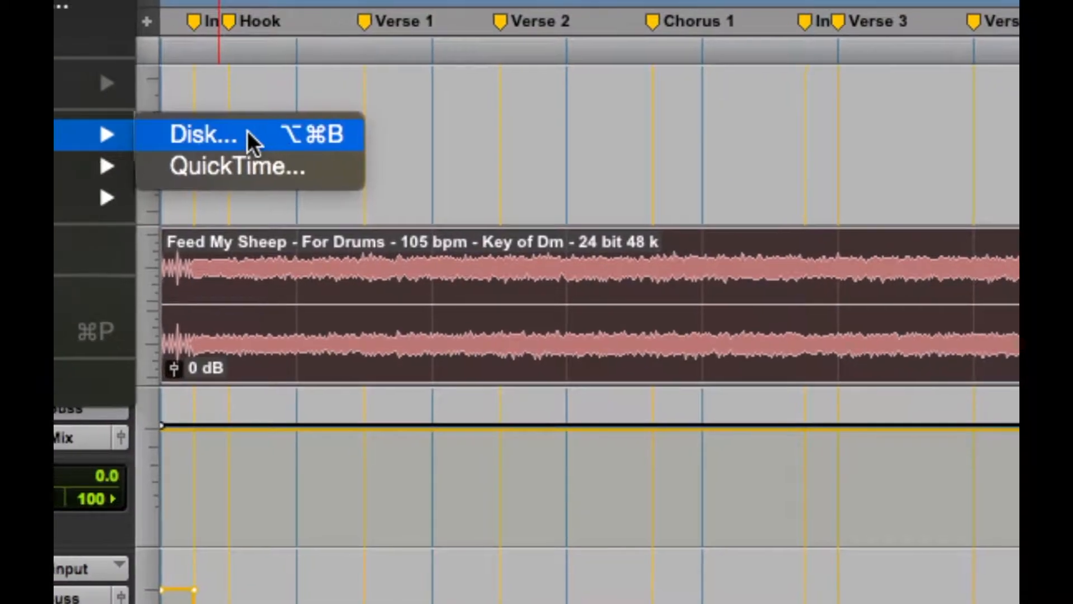
{"action": "left_click", "coordinate": [493, 136]}
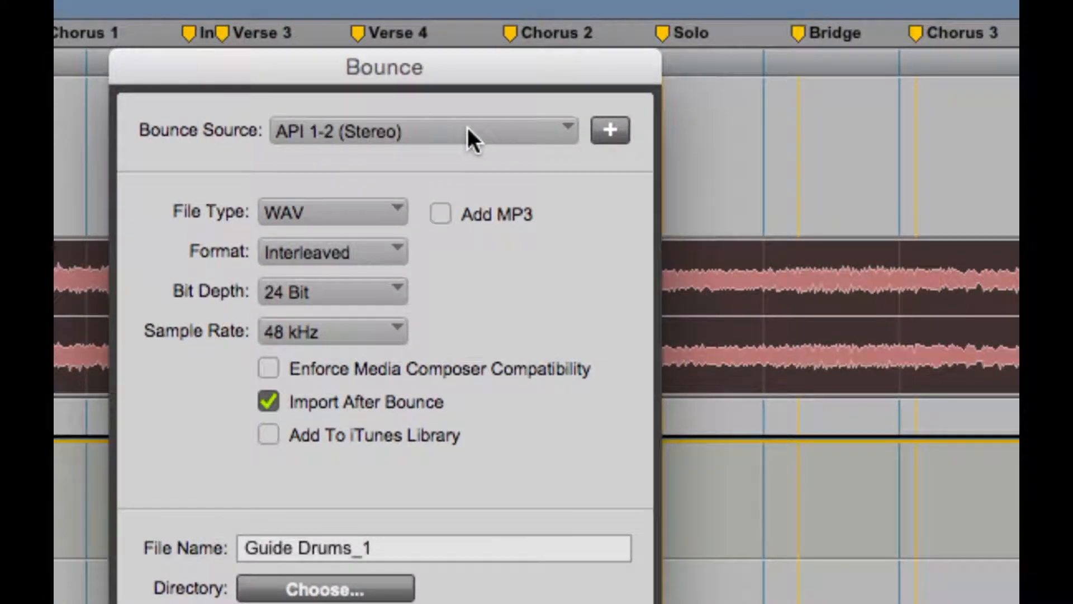
{"action": "left_click", "coordinate": [467, 126]}
{"action": "mouse_move", "coordinate": [451, 60]}
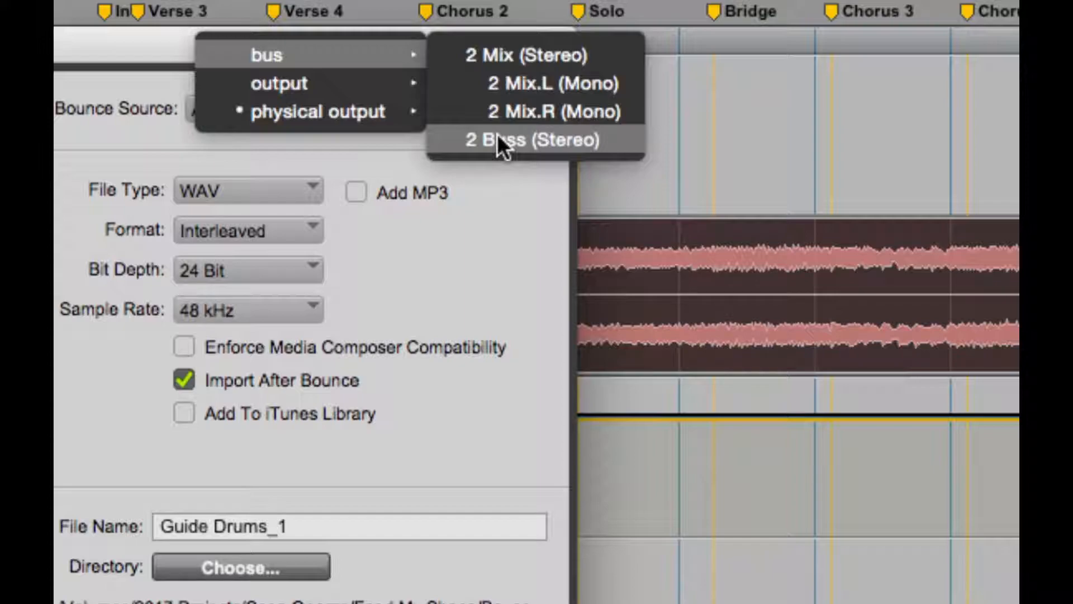
{"action": "left_click", "coordinate": [497, 139]}
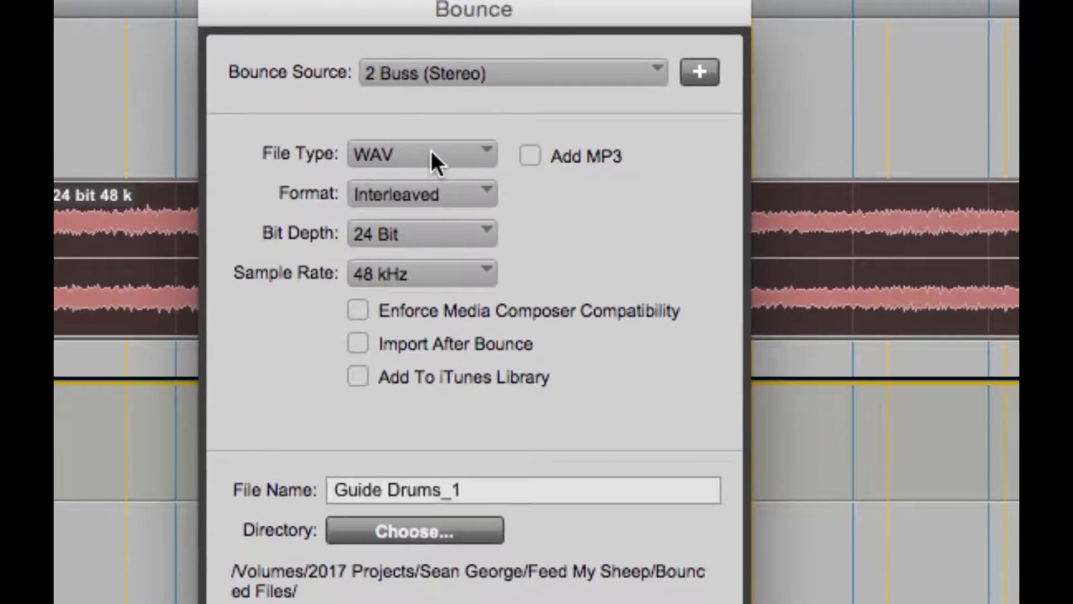
Set the bounce file type to MP3 and name the file "Feed My Sheep - For Drums".
{"action": "left_click", "coordinate": [432, 151]}
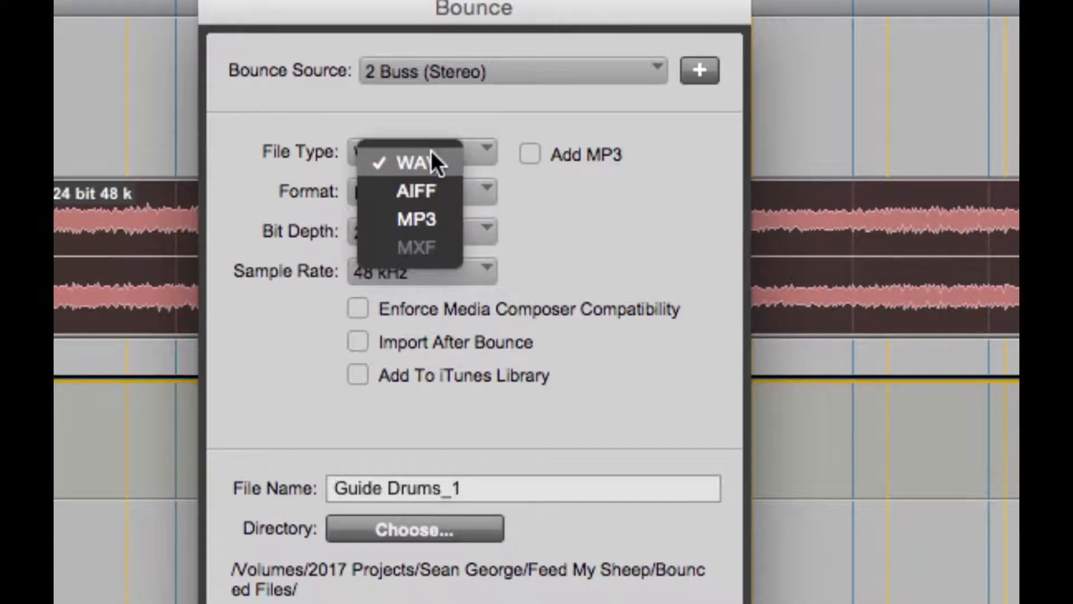
{"action": "left_click", "coordinate": [425, 223]}
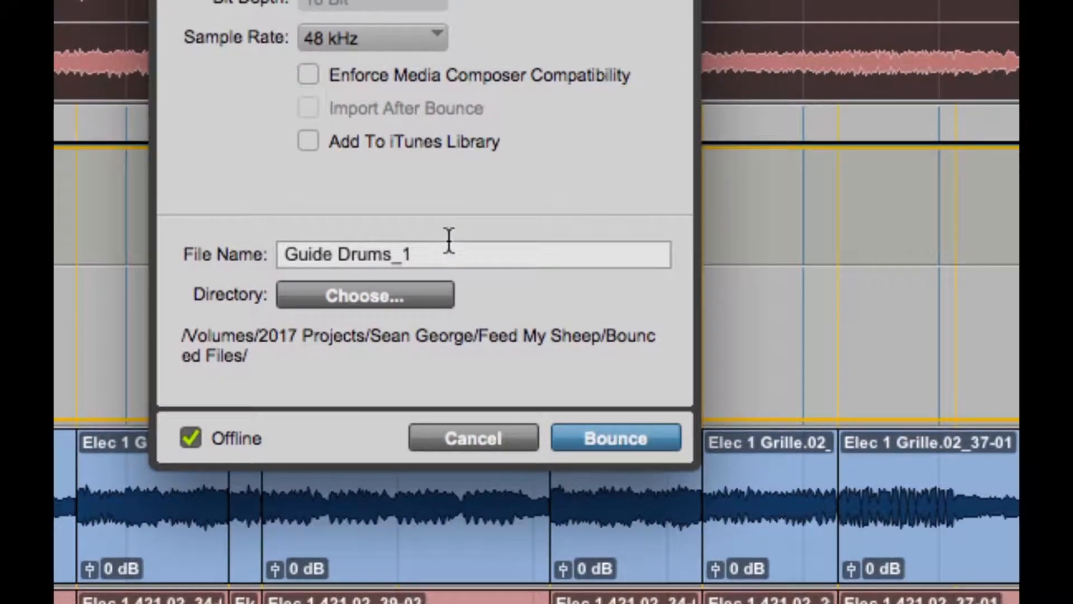
{"action": "left_click_drag", "start_coordinate": [444, 248], "coordinate": [234, 244]}
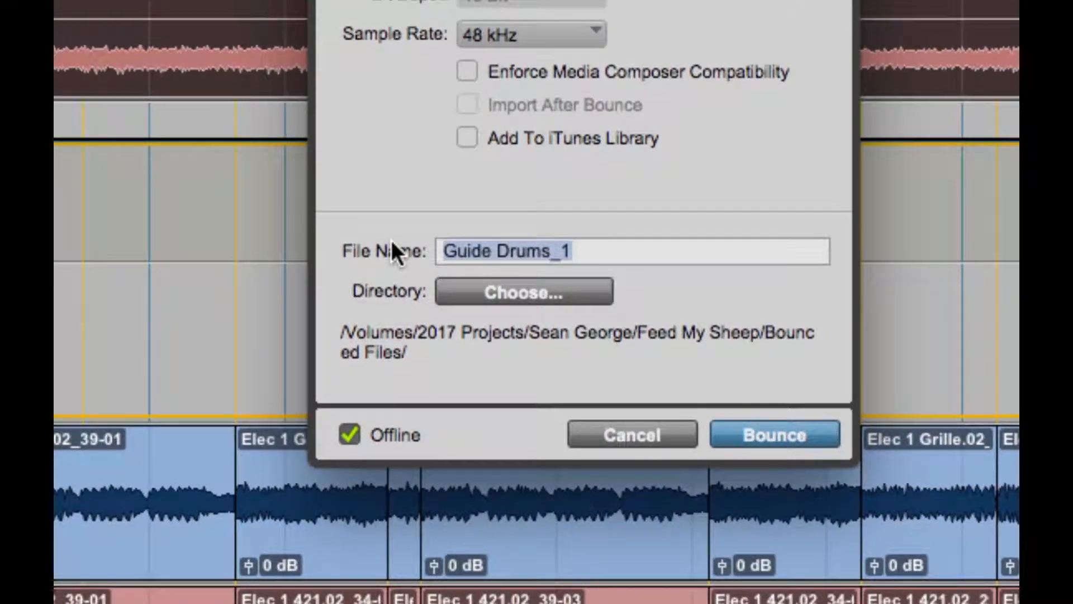
{"action": "type", "text": "Feed My Sheep -"}
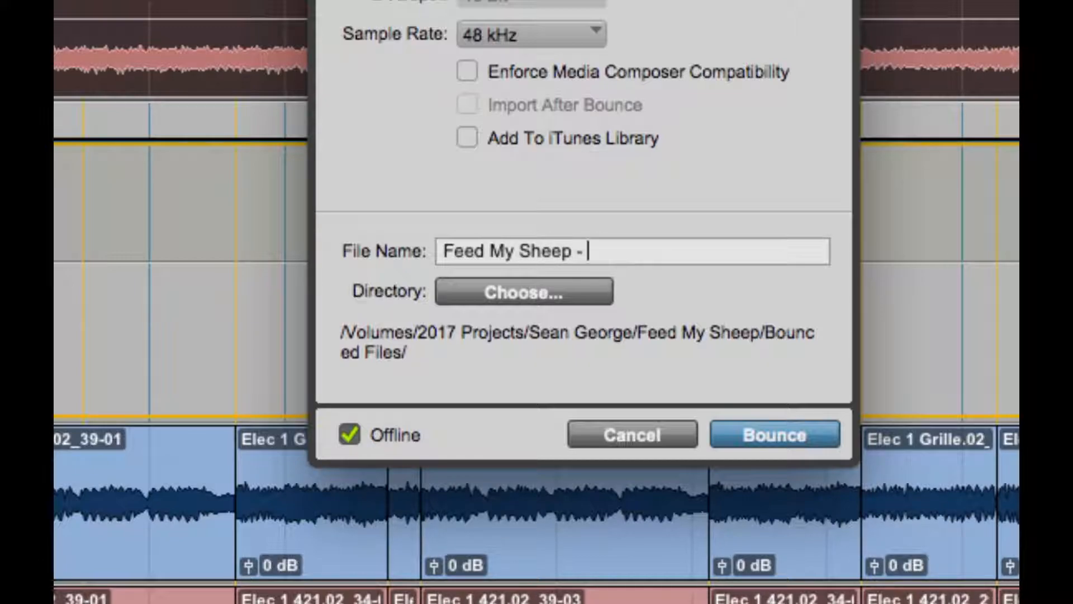
{"action": "type", "text": "For Drums"}
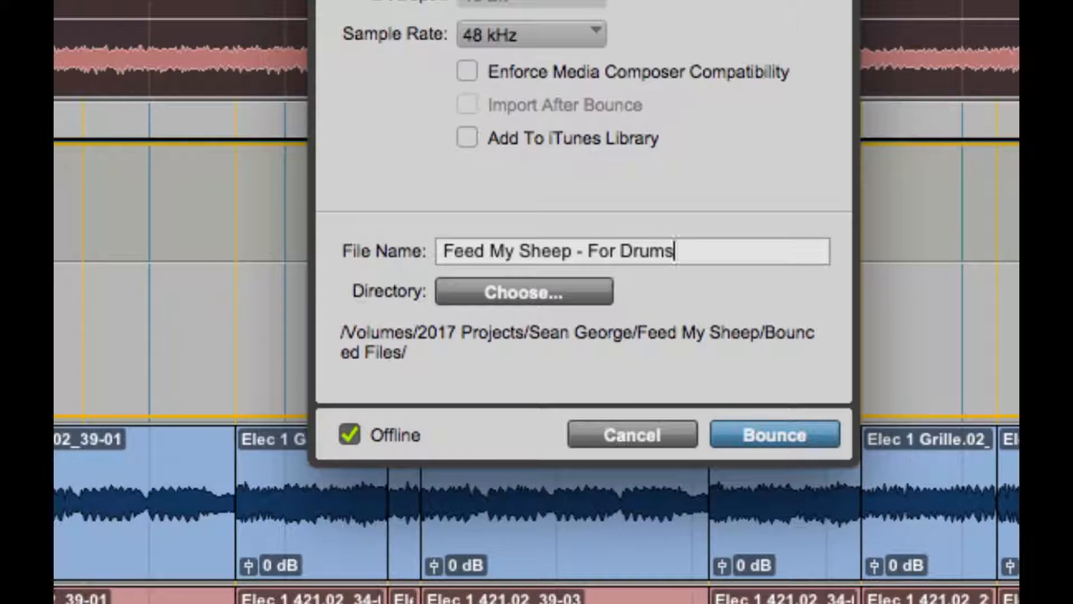
{"action": "type", "text": ".arvaertvaretva"}
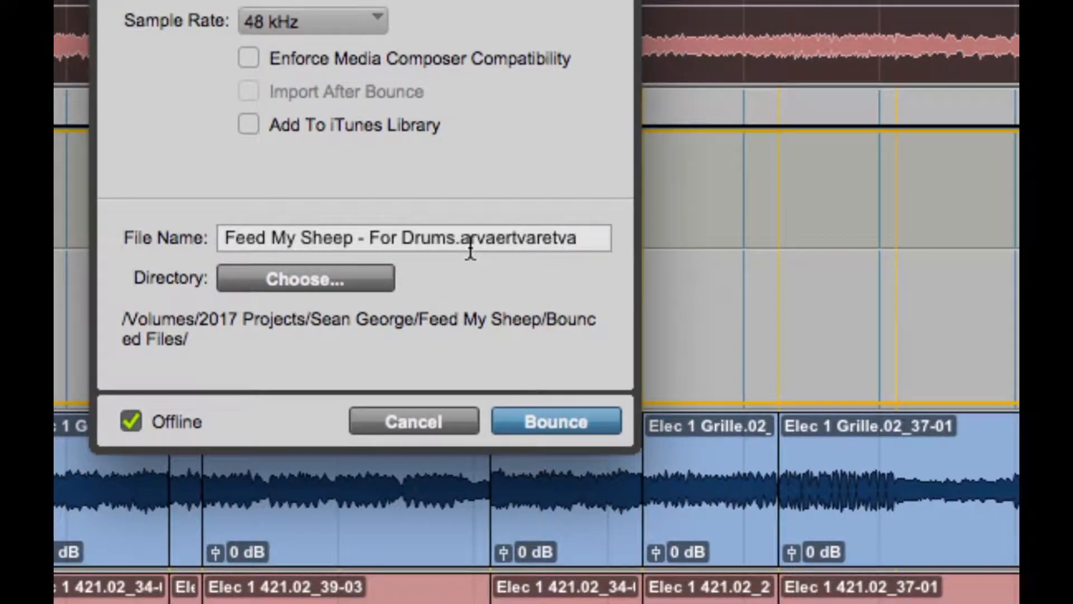
{"action": "left_click_drag", "start_coordinate": [578, 241], "coordinate": [454, 242]}
{"action": "key", "text": "BackSpace"}
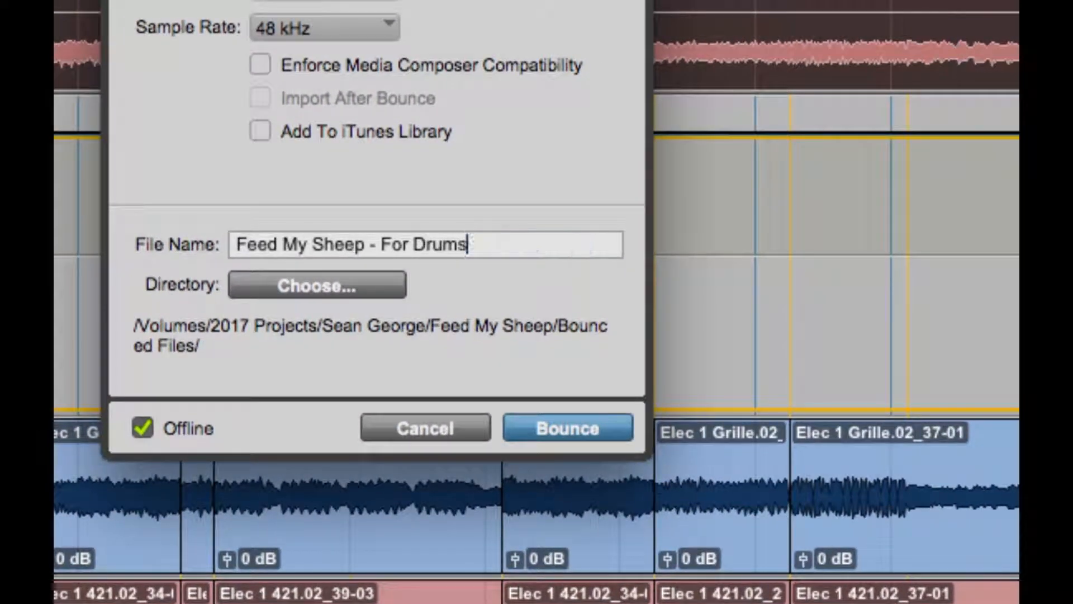
Extend the bounce file name with the key, tempo and format: " - Key of Dm - 105 bpm - 24 bit 48 k".
{"action": "type", "text": "- "}
{"action": "type", "text": "Key o"}
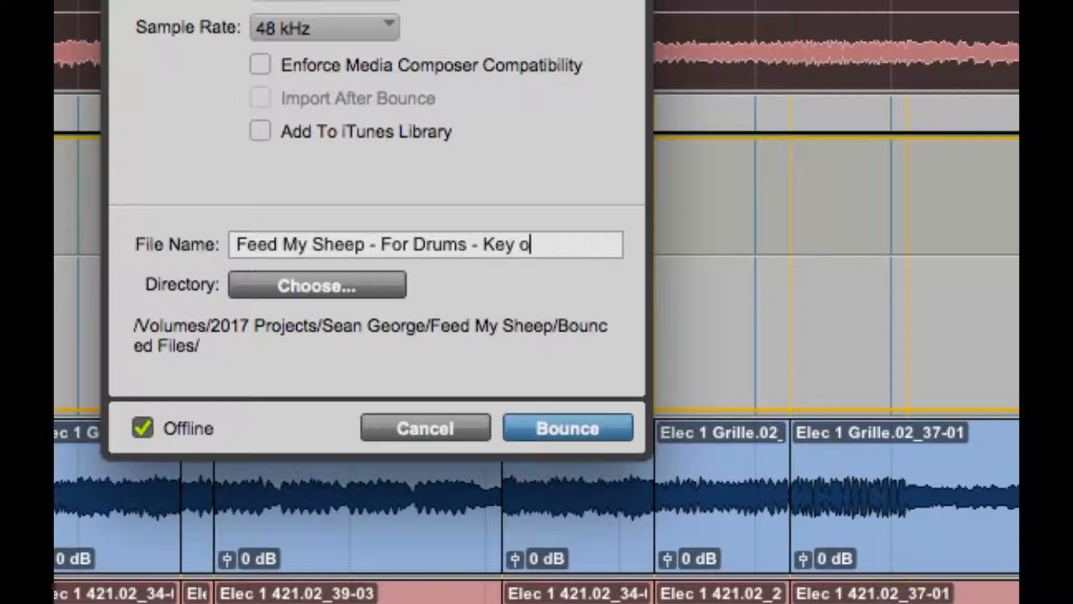
{"action": "type", "text": "f Dm - 105 bpm -"}
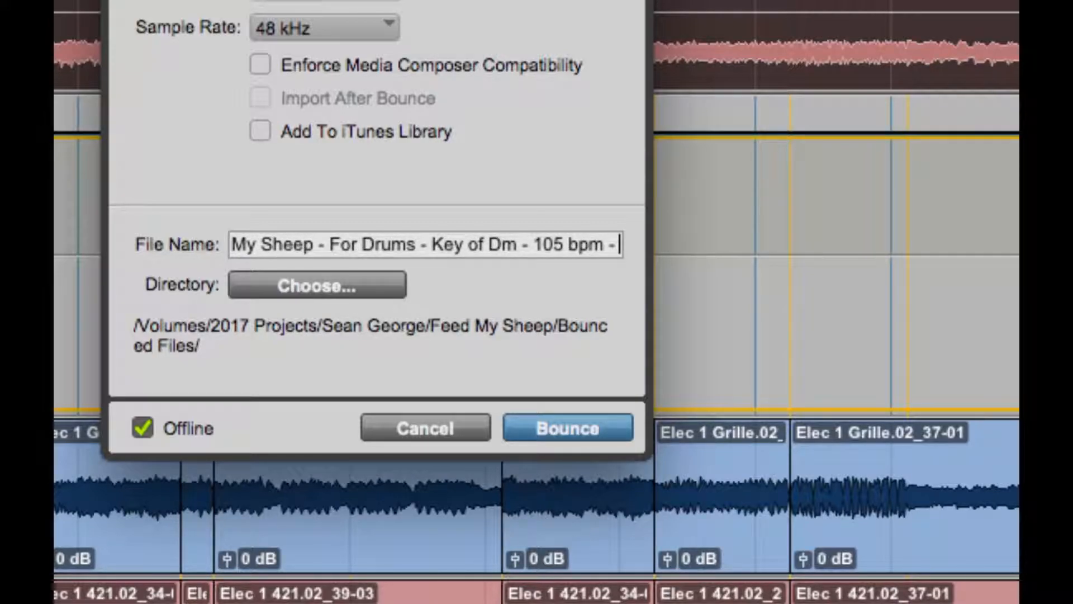
{"action": "type", "text": " 24 bit 48"}
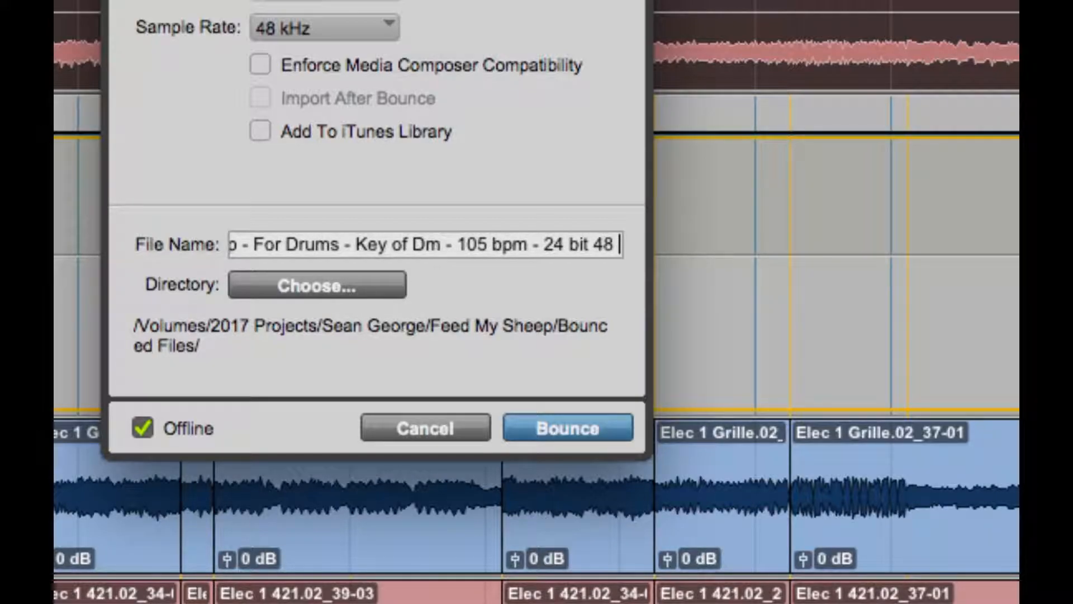
{"action": "type", "text": " k"}
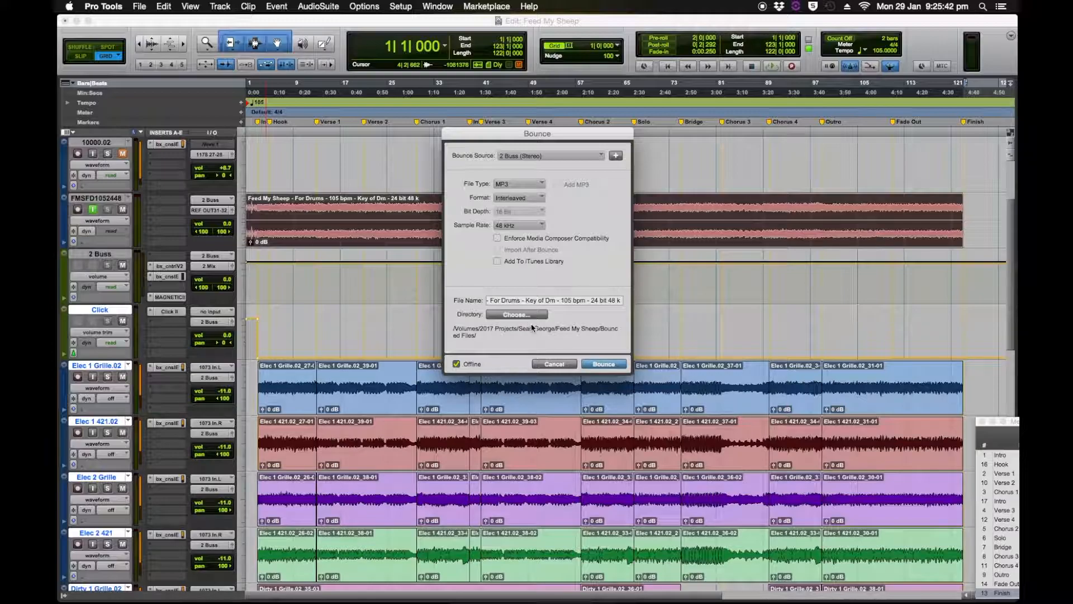
Start the offline MP3 bounce into the Bounced Files folder with the preset encoder settings and cancel it partway through.
{"action": "left_click", "coordinate": [516, 314]}
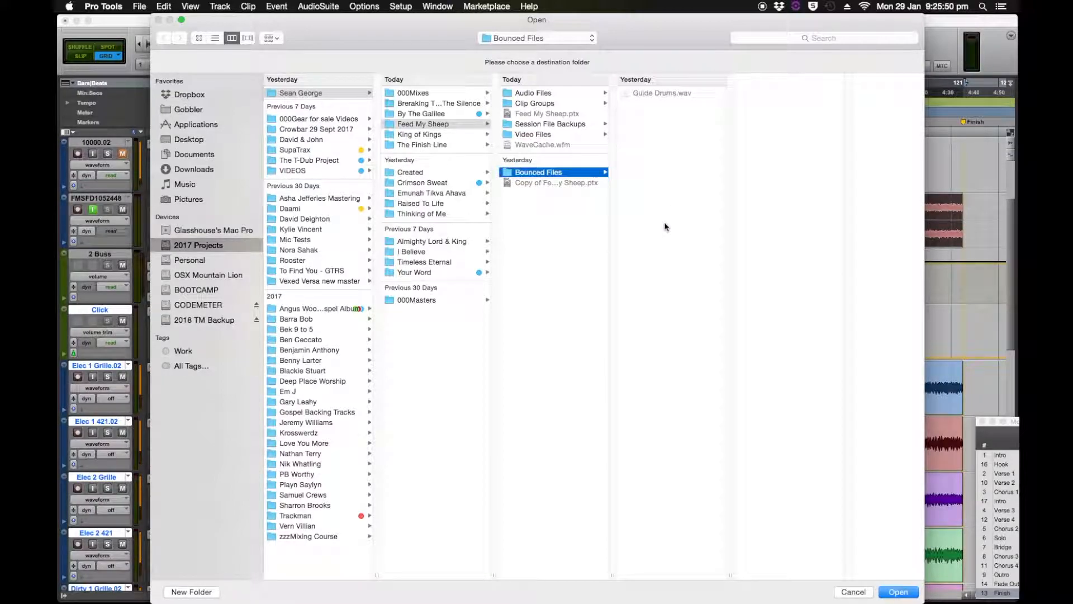
{"action": "left_click", "coordinate": [898, 591]}
{"action": "left_click", "coordinate": [604, 363]}
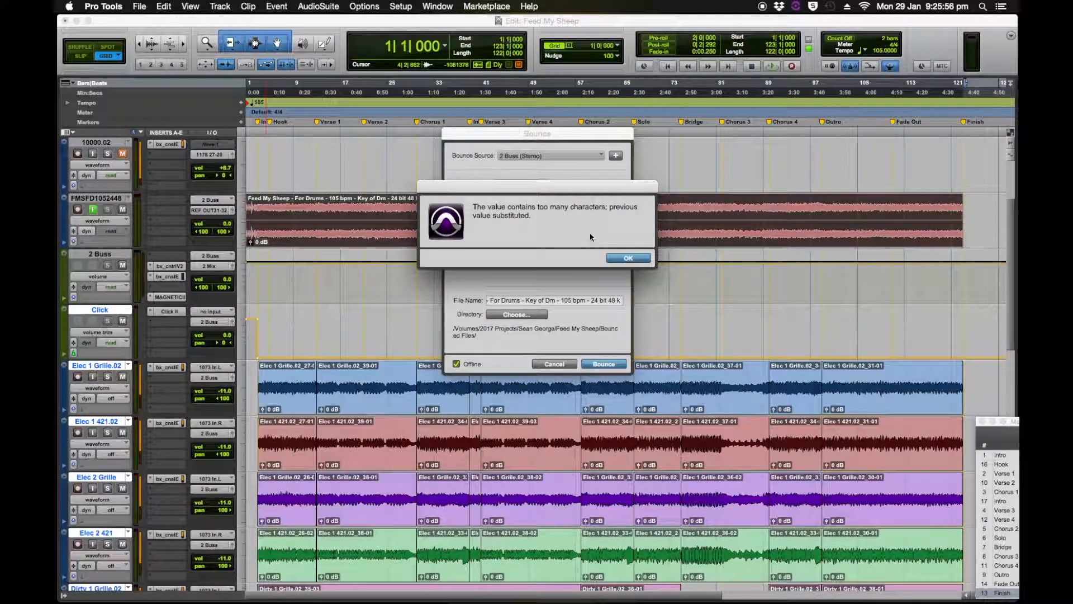
{"action": "left_click", "coordinate": [625, 259]}
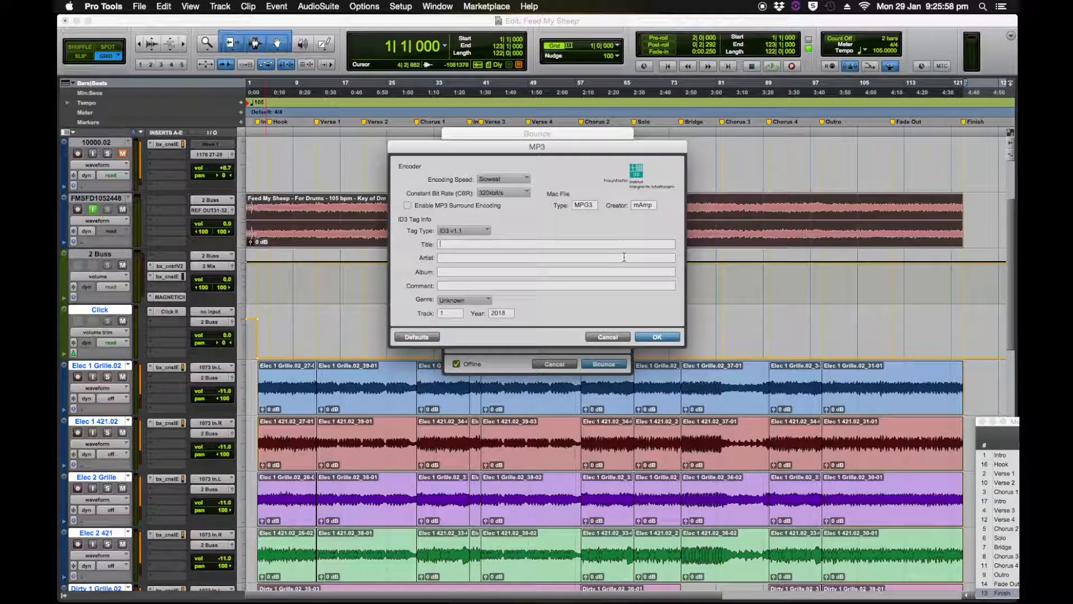
{"action": "left_click", "coordinate": [658, 337]}
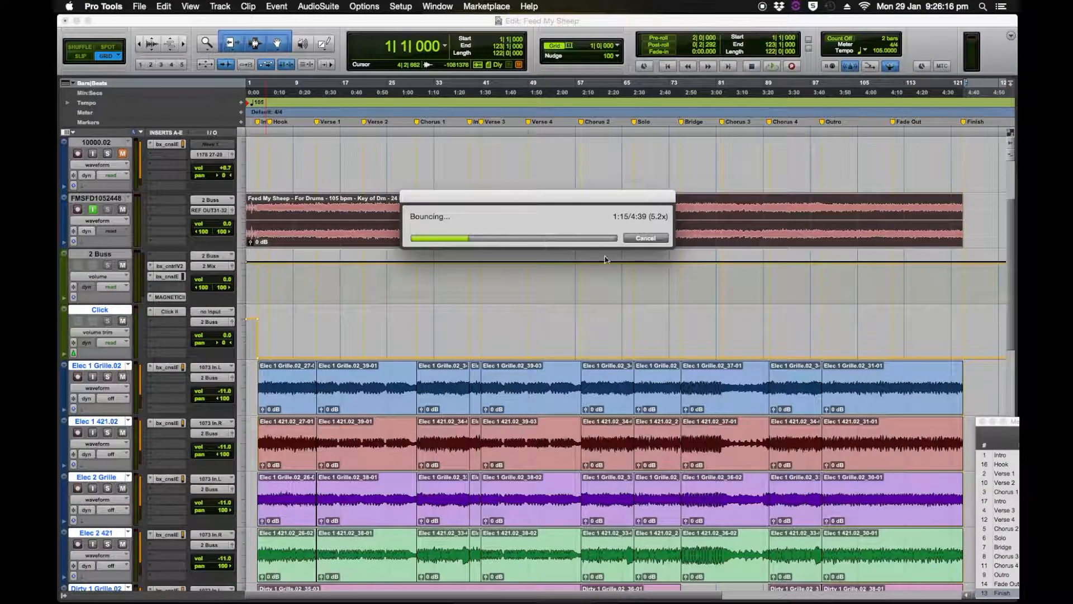
{"action": "left_click", "coordinate": [646, 238]}
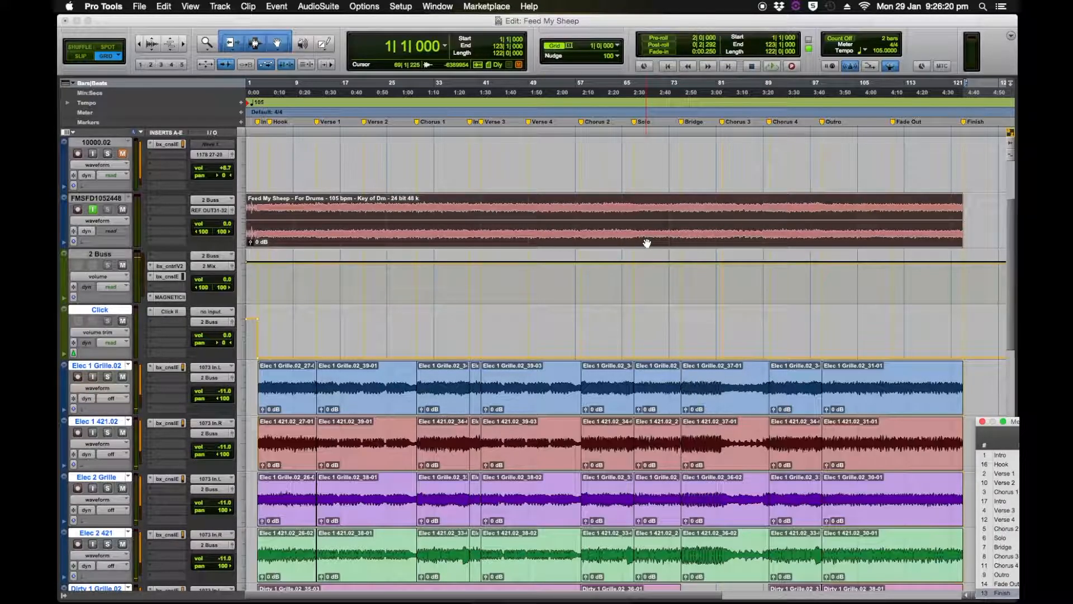
Mute the A_K_00502 track of the guide beat group in the Mix window.
{"action": "key", "text": "super+equal"}
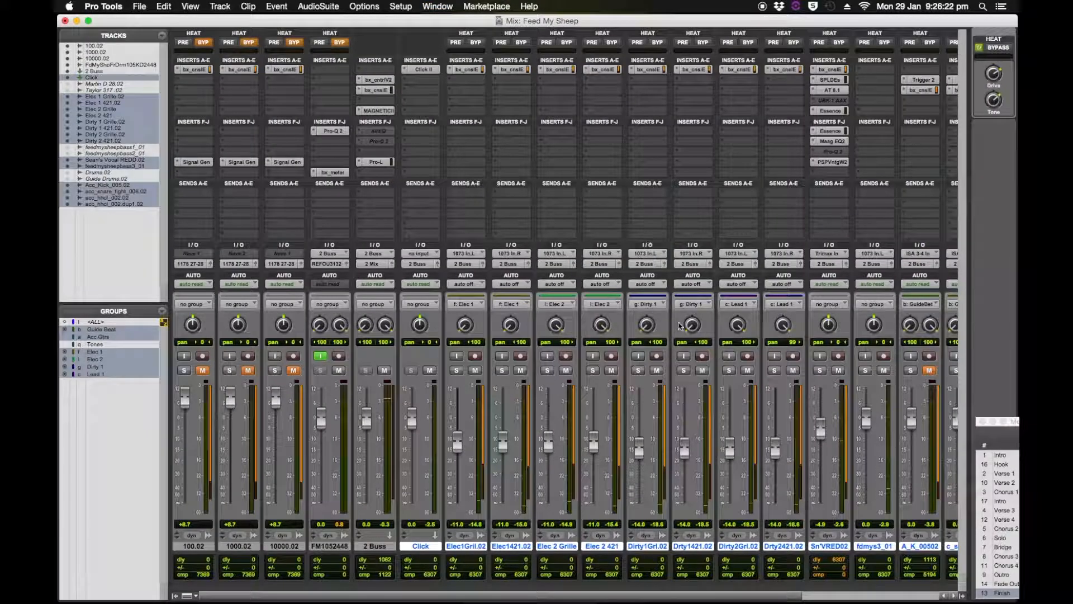
{"action": "left_click", "coordinate": [930, 370]}
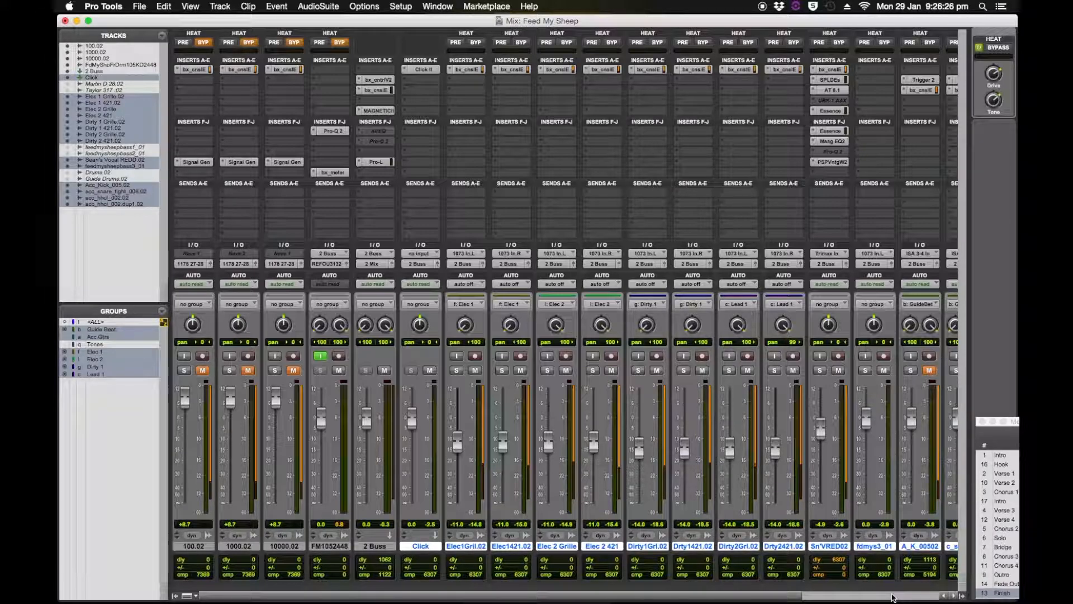